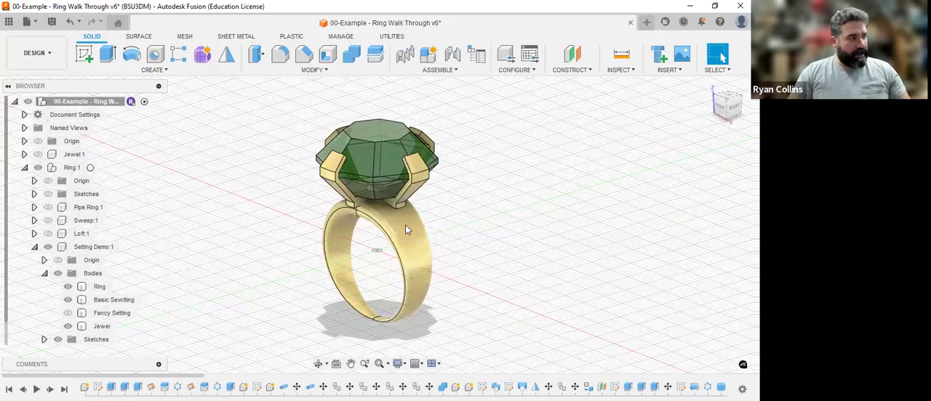
Step: Check the Basic Sewtting and Jewel bodies by toggling their visibility, and hide the Jewel body
{"action": "left_click", "coordinate": [69, 300]}
{"action": "left_click", "coordinate": [68, 300]}
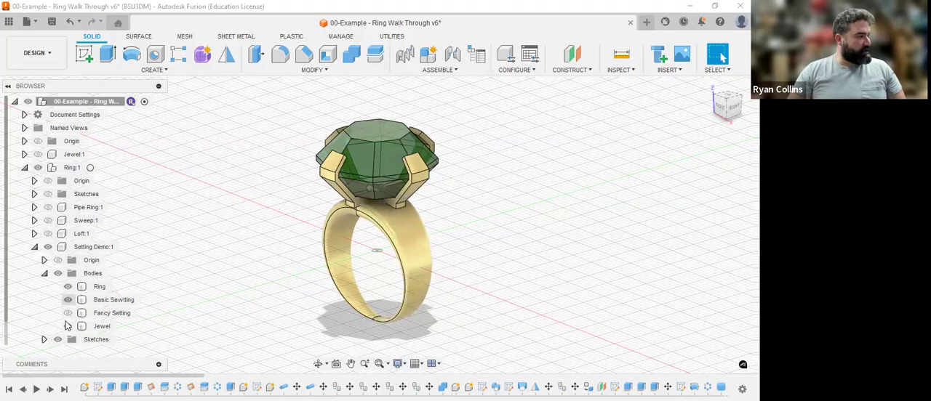
{"action": "left_click", "coordinate": [68, 327]}
{"action": "left_click", "coordinate": [67, 327]}
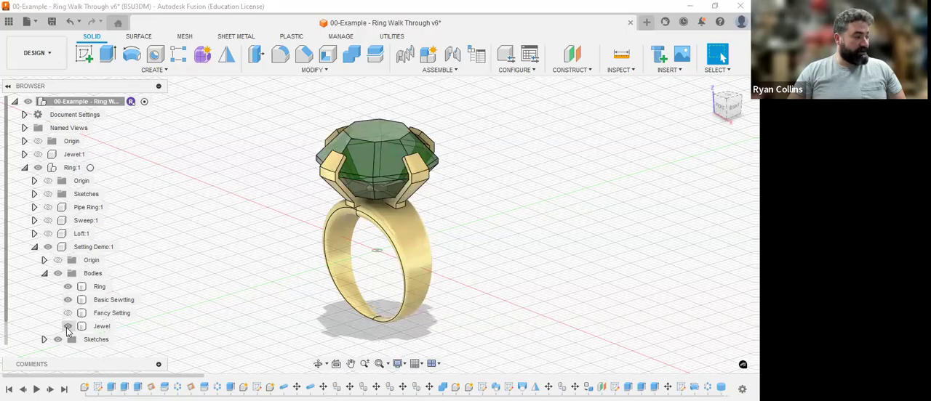
{"action": "left_click", "coordinate": [68, 327]}
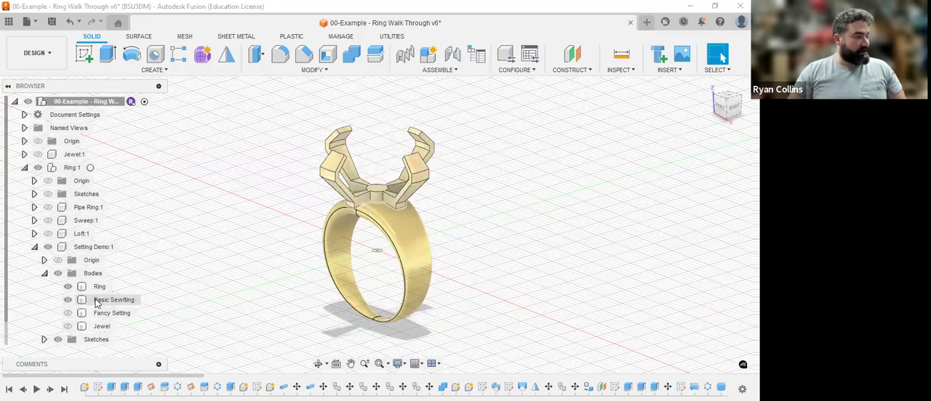
Step: Combine the Basic Sewtting body with the Ring body using a join, and check the merged body by selecting it
{"action": "left_click", "coordinate": [353, 53]}
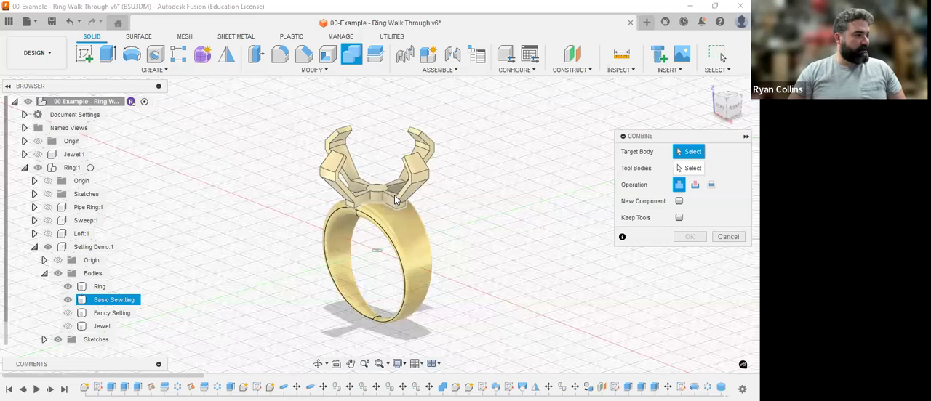
{"action": "left_click", "coordinate": [396, 201]}
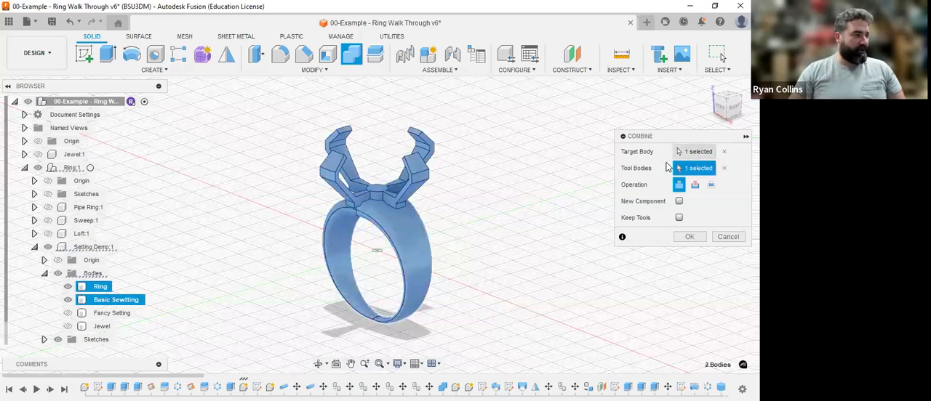
{"action": "left_click", "coordinate": [689, 239]}
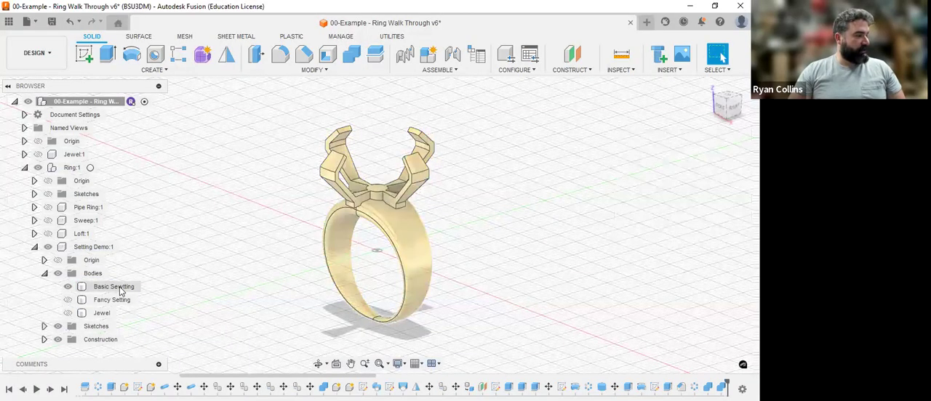
{"action": "left_click", "coordinate": [119, 286]}
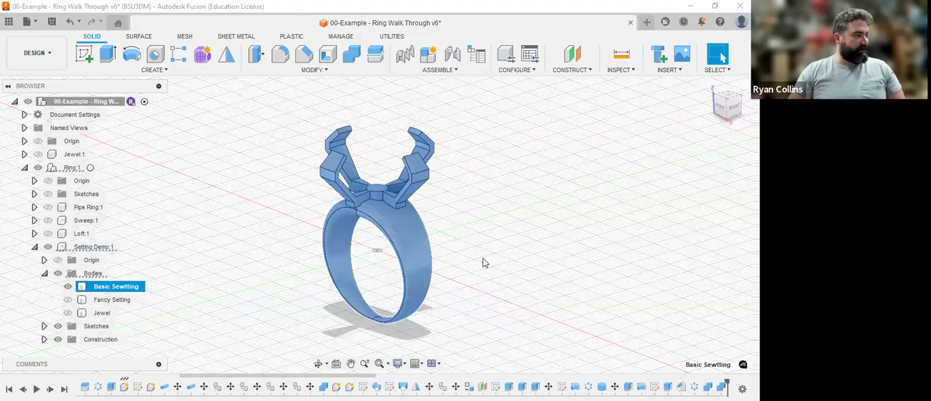
{"action": "key", "text": "Escape"}
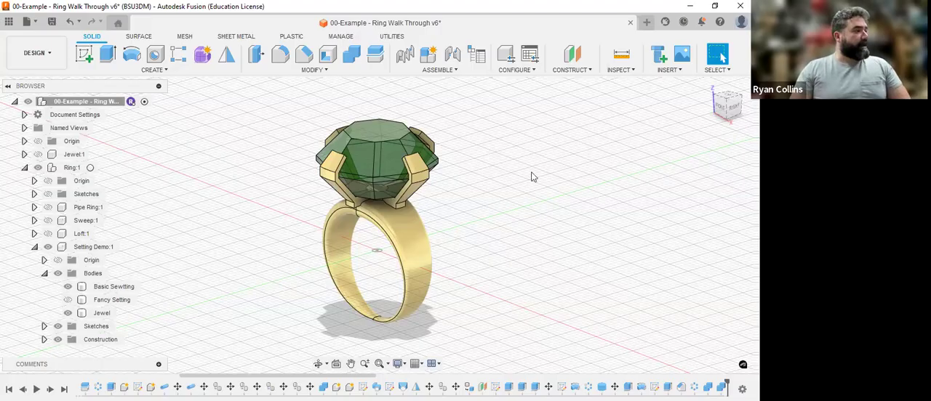
Step: Switch to the Render workspace and open the environment library of the scene settings
{"action": "left_click", "coordinate": [50, 55]}
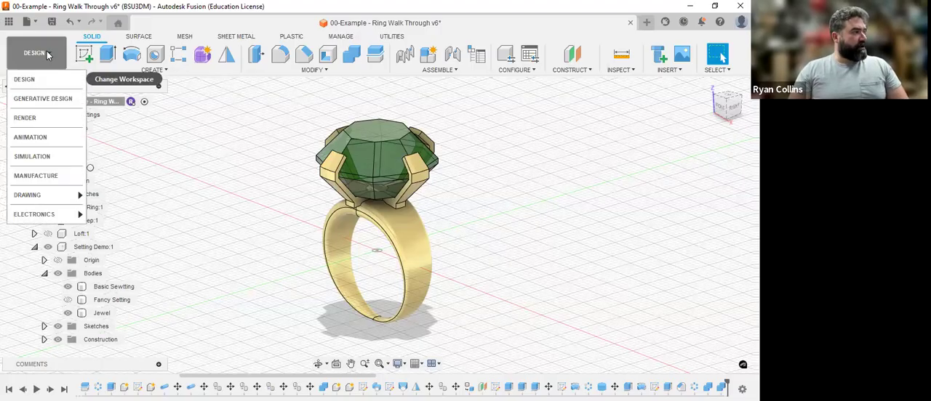
{"action": "left_click", "coordinate": [616, 259]}
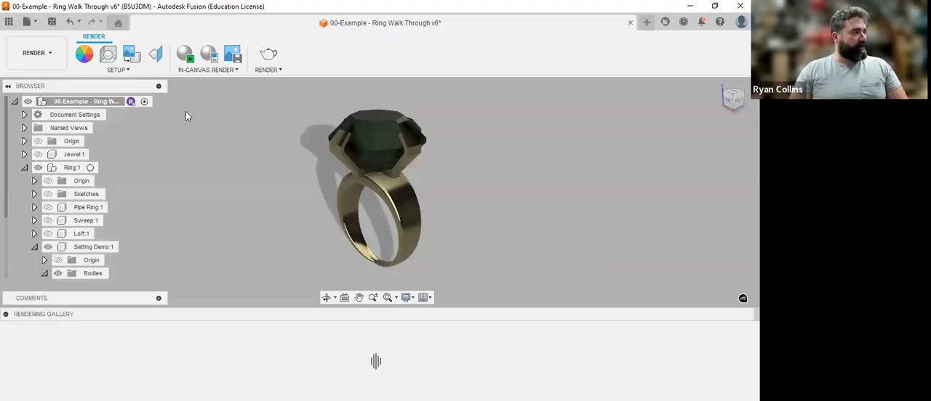
{"action": "left_click", "coordinate": [110, 55]}
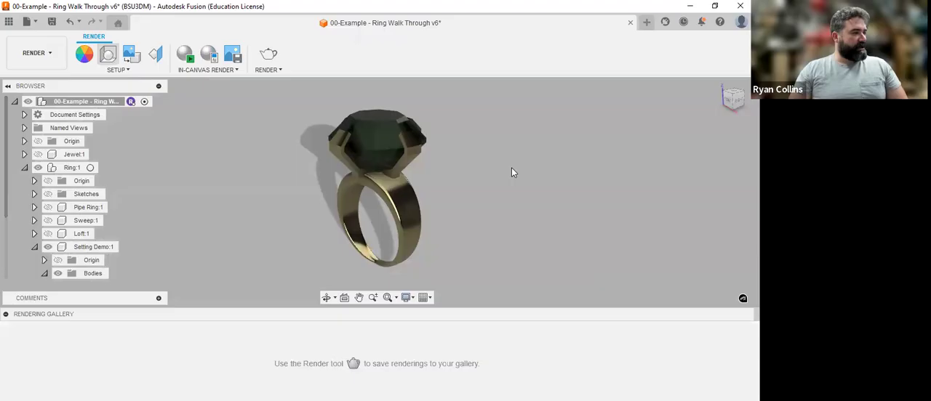
{"action": "left_click", "coordinate": [673, 139]}
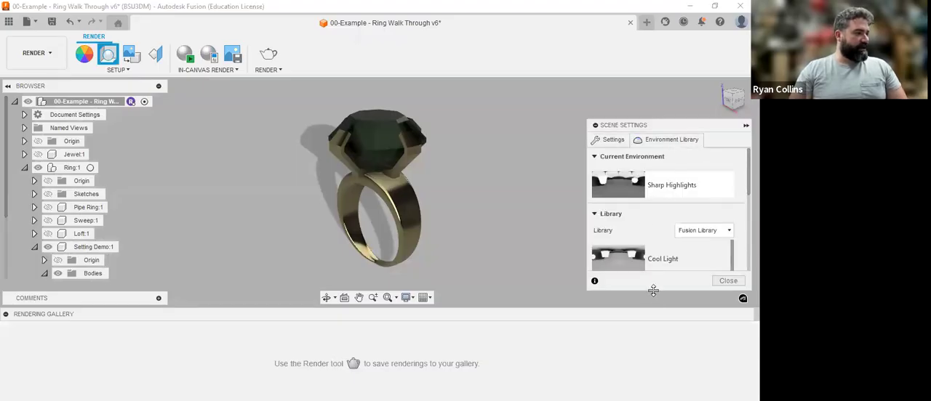
Step: Apply the Dry lake bed environment from the Fusion Library to the ring scene
{"action": "scroll", "coordinate": [657, 228], "scroll_direction": "down", "scroll_amount": 3}
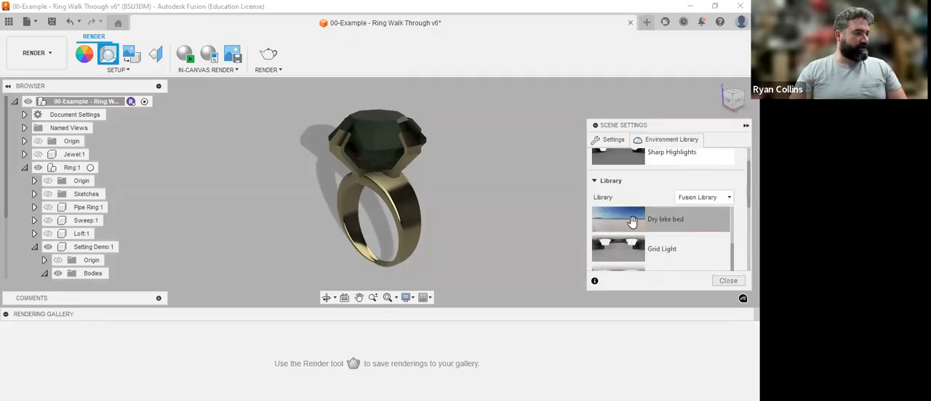
{"action": "left_click_drag", "start_coordinate": [632, 219], "coordinate": [540, 121]}
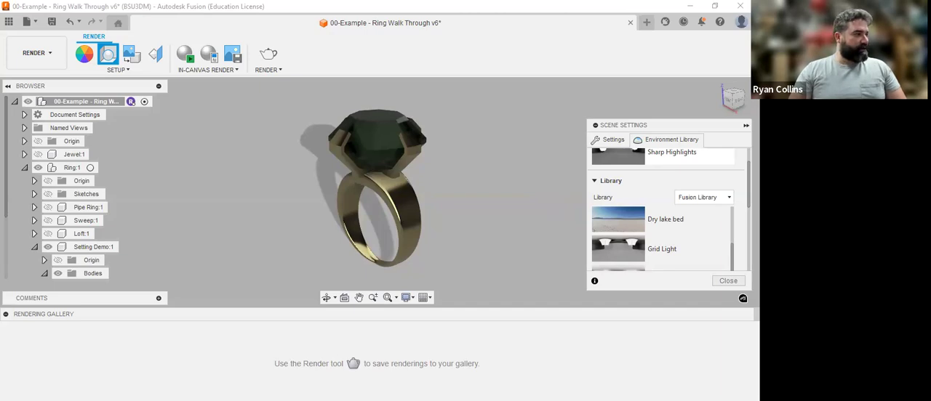
{"action": "left_click", "coordinate": [741, 6]}
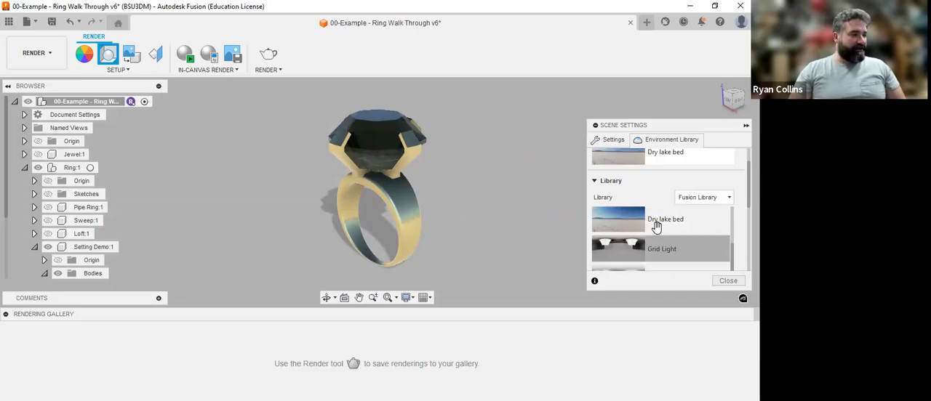
Step: Browse the Fusion Library environments and apply Cool Light to the ring scene
{"action": "scroll", "coordinate": [657, 230], "scroll_direction": "up", "scroll_amount": 4}
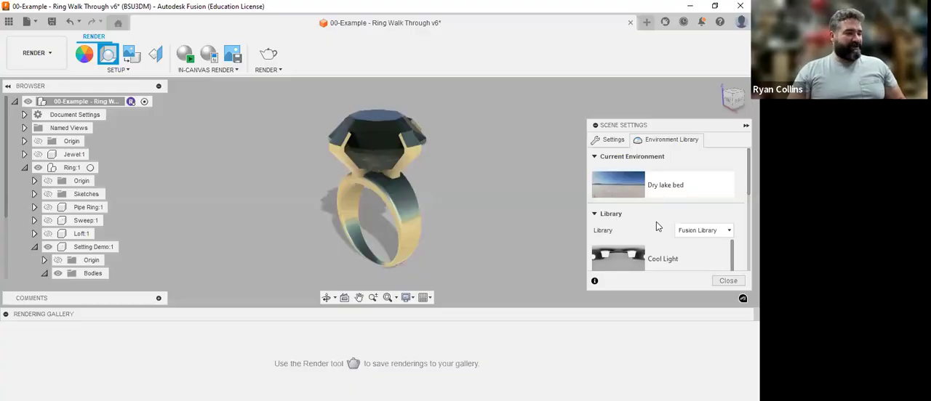
{"action": "scroll", "coordinate": [647, 209], "scroll_direction": "down", "scroll_amount": 2}
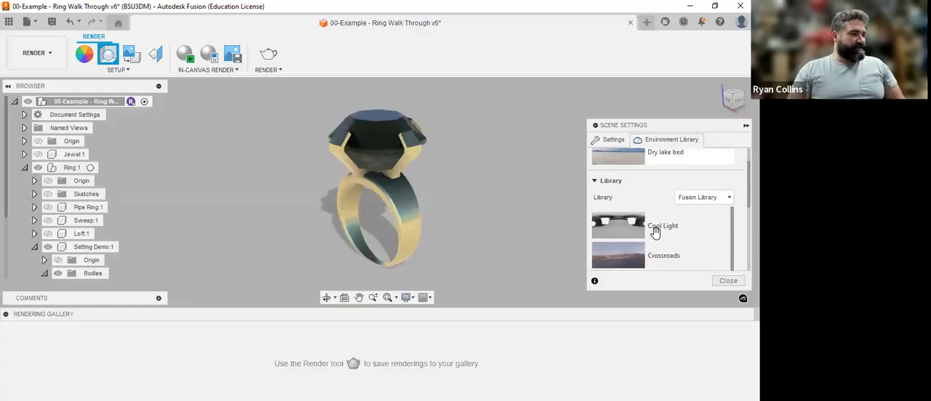
{"action": "scroll", "coordinate": [624, 229], "scroll_direction": "down", "scroll_amount": 1}
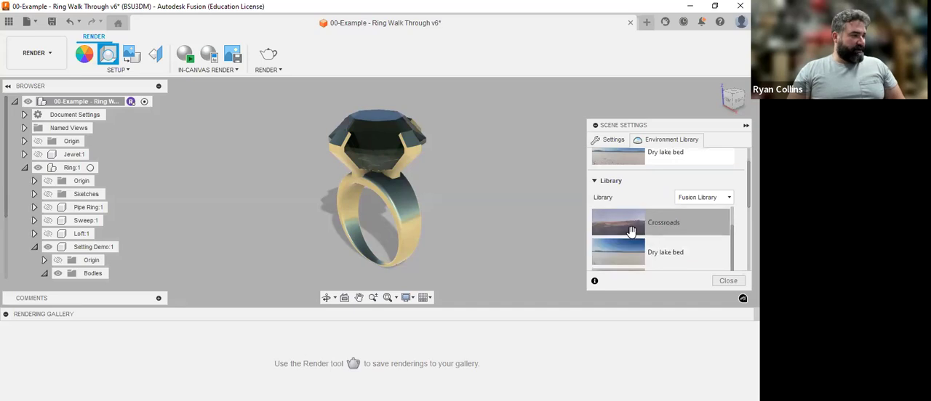
{"action": "scroll", "coordinate": [626, 223], "scroll_direction": "up", "scroll_amount": 1}
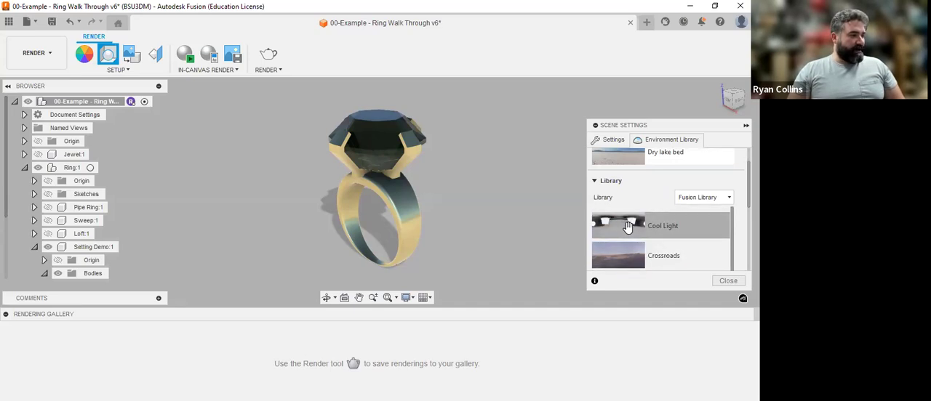
{"action": "scroll", "coordinate": [627, 229], "scroll_direction": "down", "scroll_amount": 2}
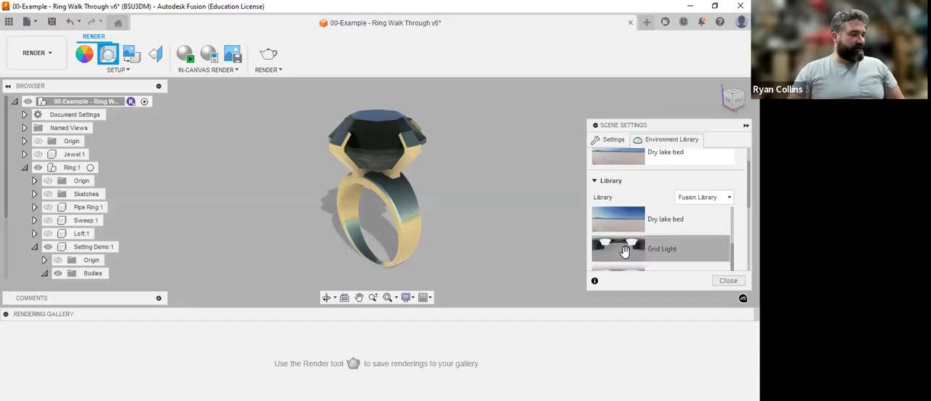
{"action": "scroll", "coordinate": [624, 251], "scroll_direction": "down", "scroll_amount": 2}
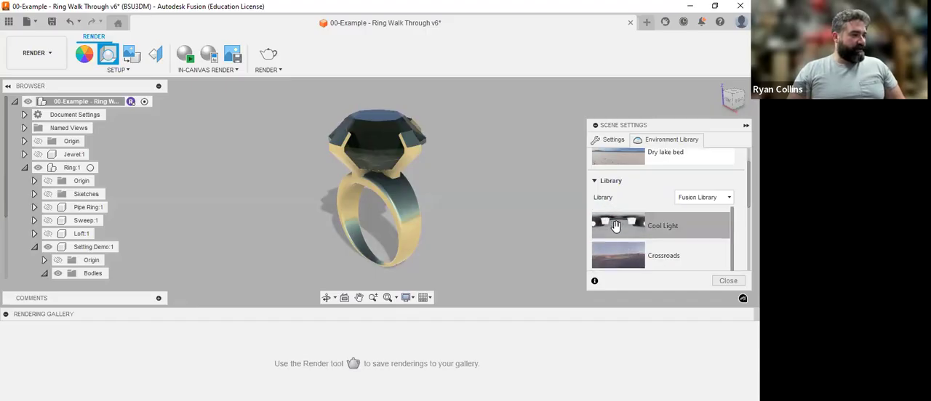
{"action": "left_click_drag", "start_coordinate": [615, 226], "coordinate": [514, 199]}
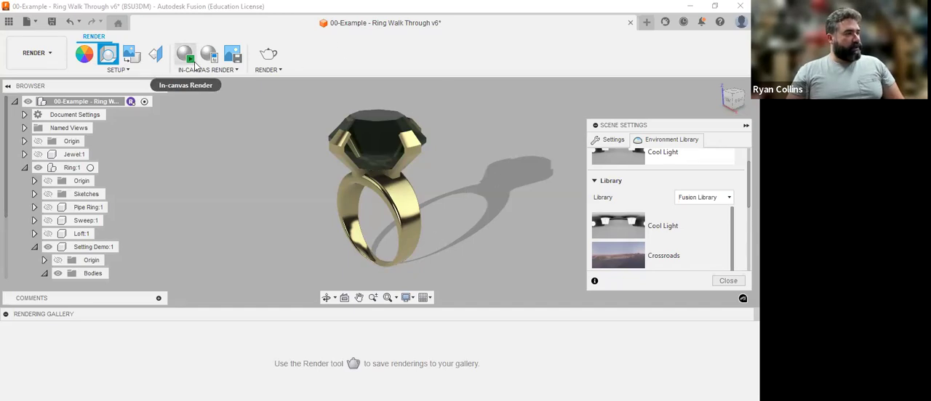
Step: Return to the Design workspace and make the Ring:1 component active
{"action": "left_click", "coordinate": [34, 55]}
{"action": "left_click", "coordinate": [24, 80]}
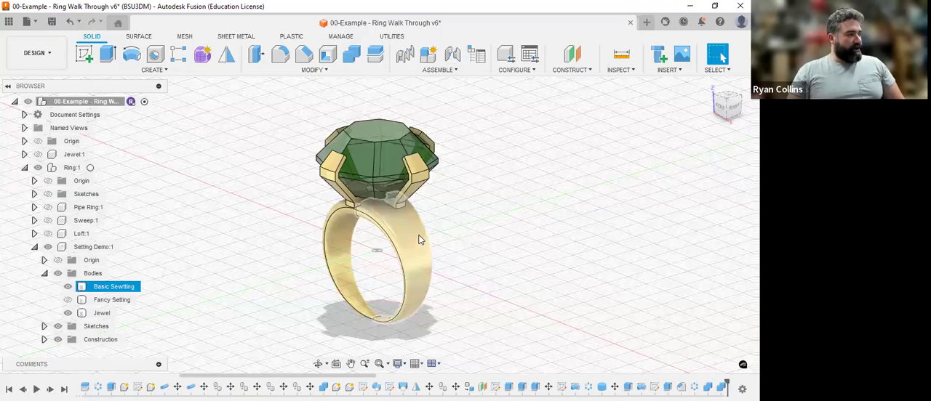
{"action": "left_click", "coordinate": [209, 286]}
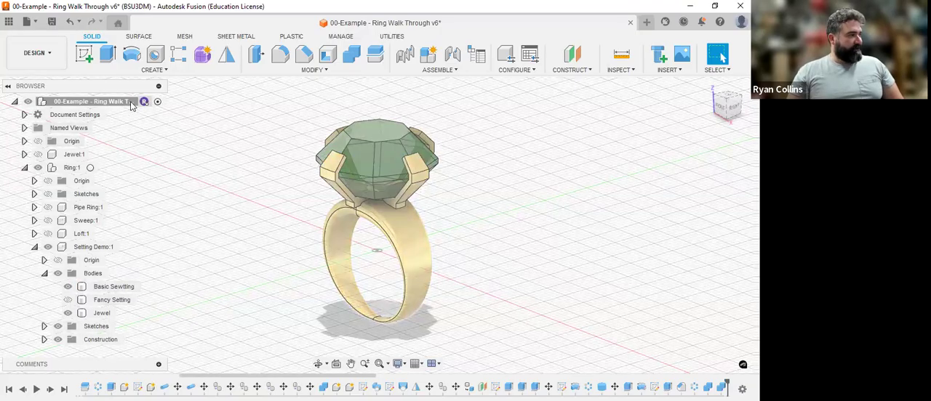
{"action": "left_click", "coordinate": [24, 167]}
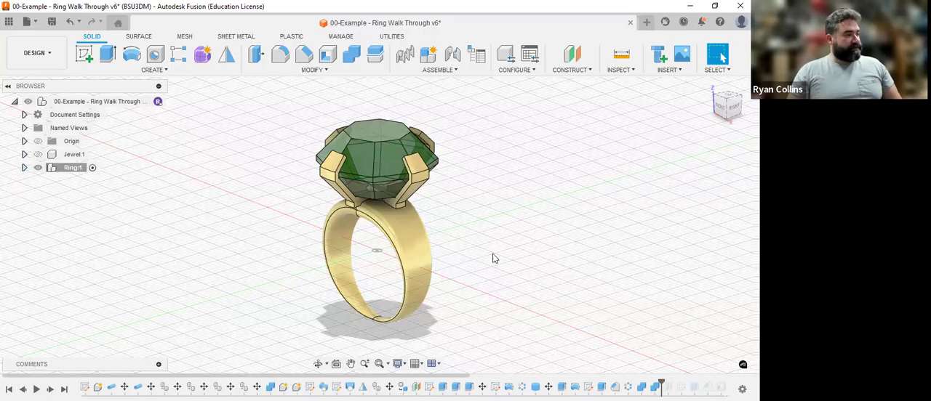
{"action": "middle_click_drag", "start_coordinate": [493, 299], "coordinate": [499, 253]}
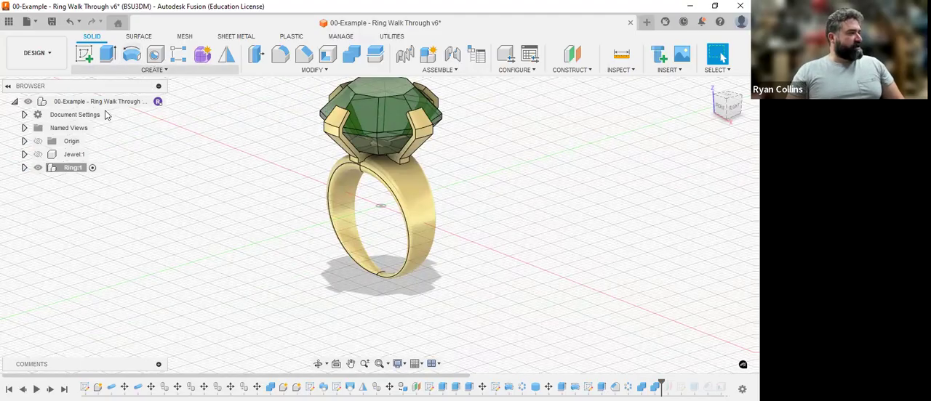
{"action": "left_click", "coordinate": [154, 70]}
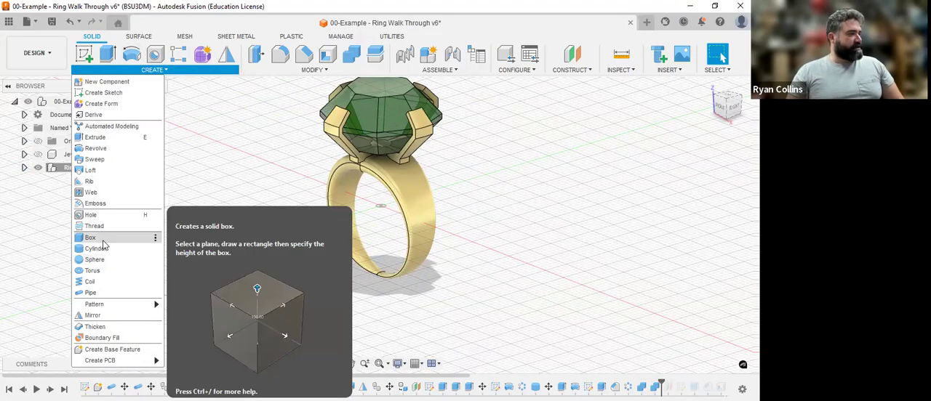
{"action": "left_click", "coordinate": [102, 241]}
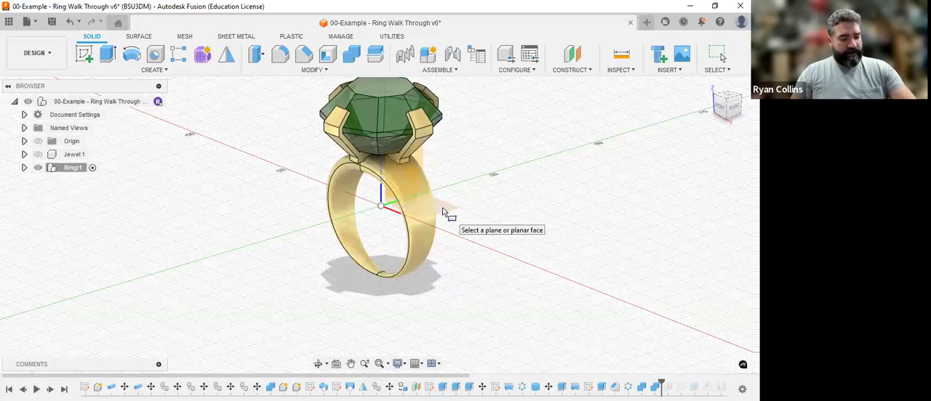
{"action": "key", "text": "Escape"}
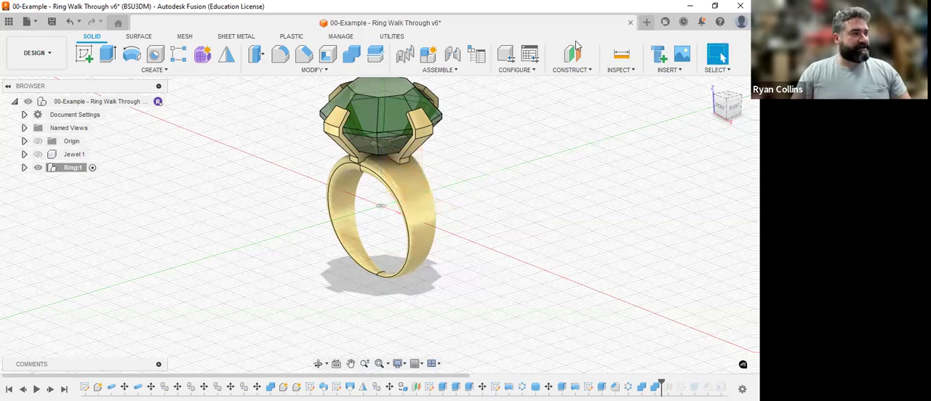
Step: Create a construction plane offset -14 mm from the XY plane, just below the bottom of the ring band
{"action": "left_click", "coordinate": [579, 53]}
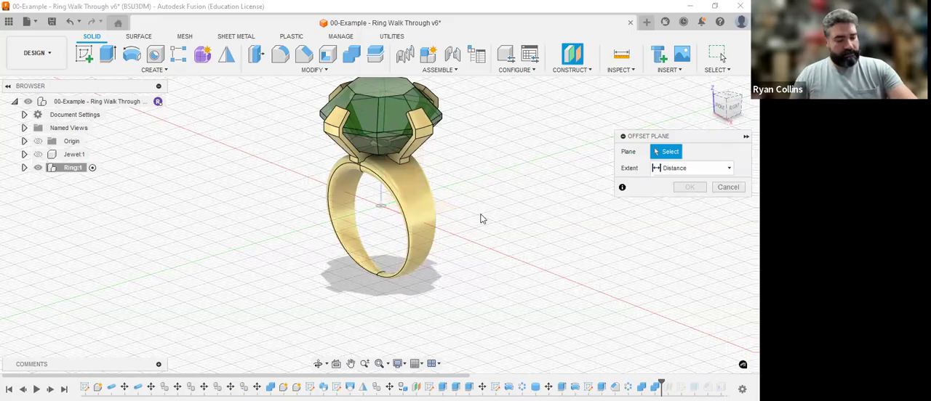
{"action": "middle_click_drag", "start_coordinate": [477, 215], "coordinate": [402, 229], "text": "shift"}
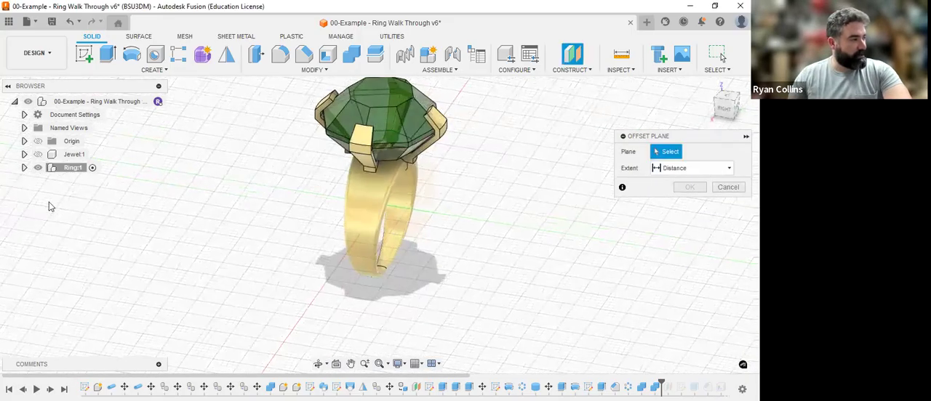
{"action": "left_click", "coordinate": [24, 168]}
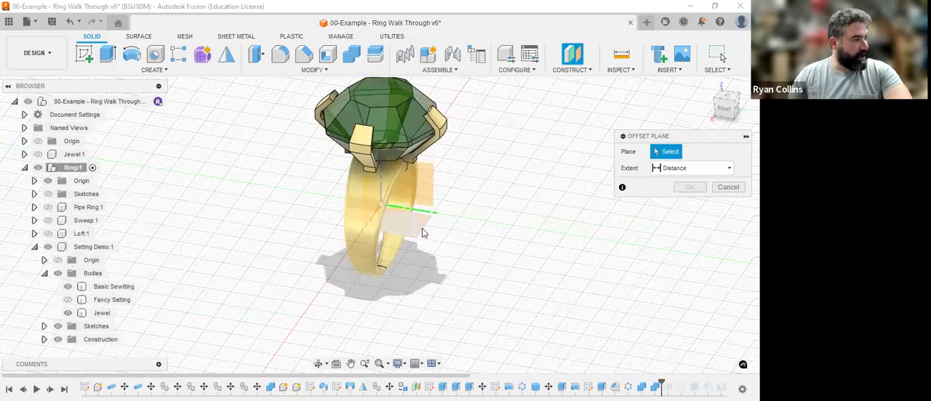
{"action": "left_click", "coordinate": [462, 244]}
{"action": "left_click", "coordinate": [724, 109]}
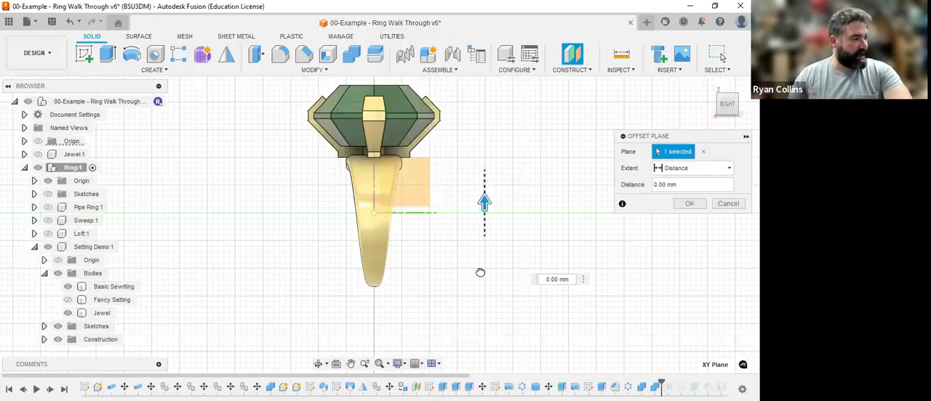
{"action": "left_click_drag", "start_coordinate": [477, 284], "coordinate": [479, 281]}
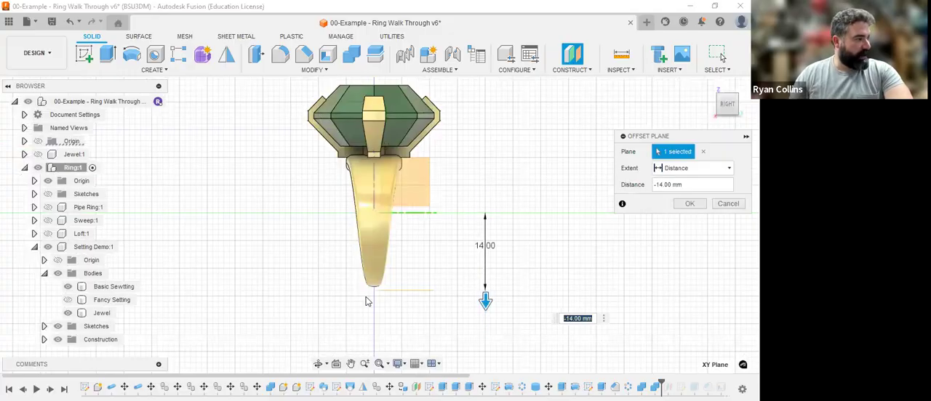
{"action": "scroll", "coordinate": [368, 294], "scroll_direction": "up", "scroll_amount": 2}
{"action": "scroll", "coordinate": [368, 291], "scroll_direction": "up", "scroll_amount": 2}
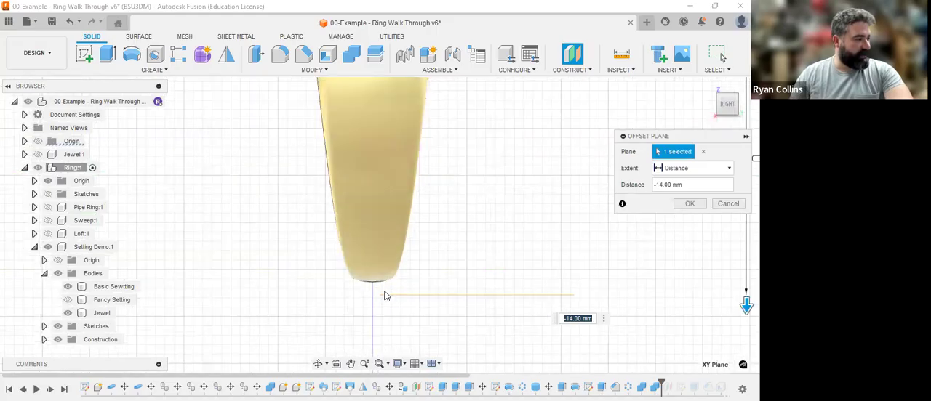
{"action": "scroll", "coordinate": [384, 295], "scroll_direction": "down", "scroll_amount": 4}
{"action": "left_click", "coordinate": [689, 204]}
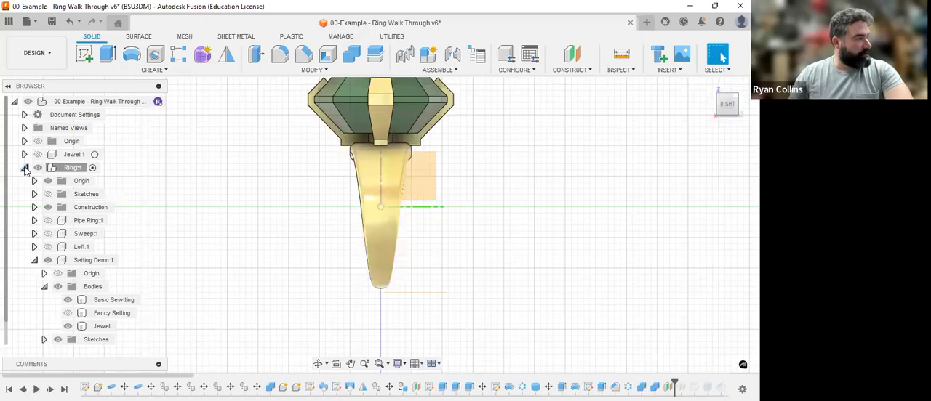
Step: Create a 100 x 100 mm box, 1 mm high, as a new body on the offset plane, with one corner under the ring
{"action": "left_click", "coordinate": [149, 70]}
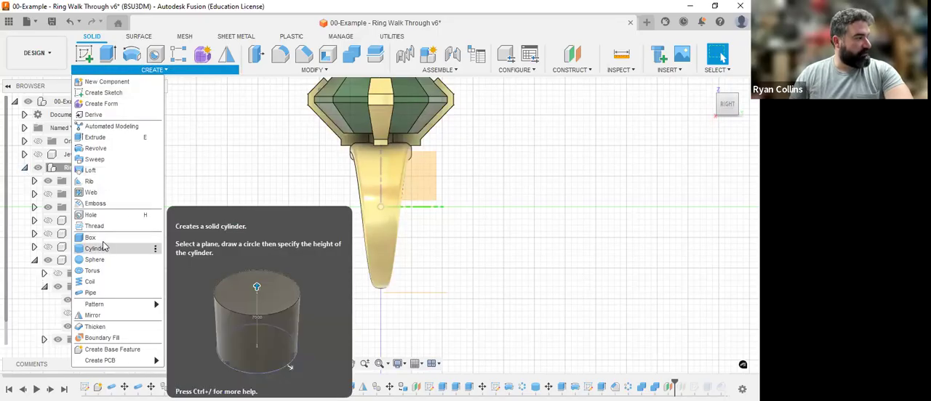
{"action": "left_click", "coordinate": [103, 240]}
{"action": "middle_click_drag", "start_coordinate": [524, 259], "coordinate": [476, 294], "text": "shift"}
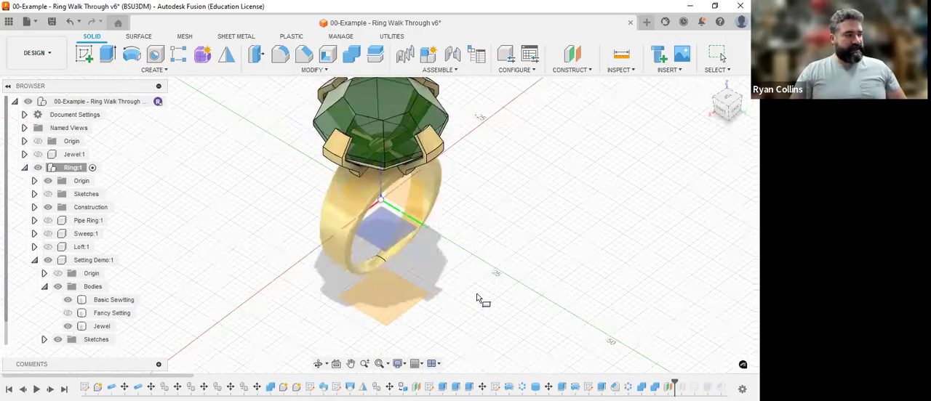
{"action": "left_click", "coordinate": [384, 266]}
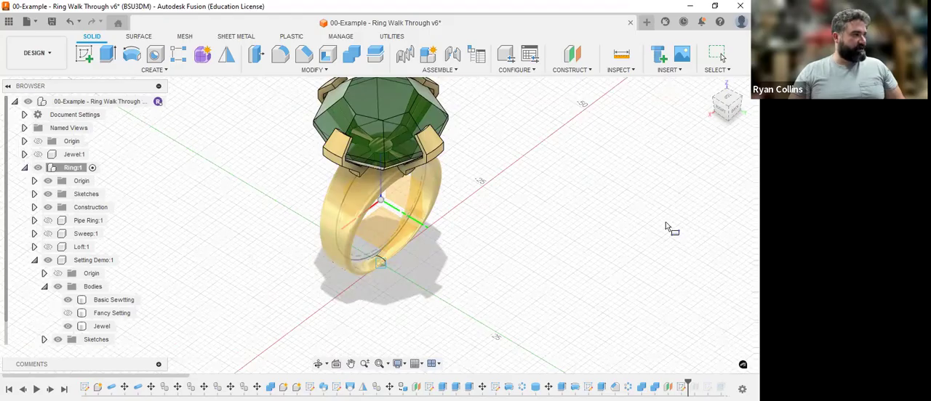
{"action": "scroll", "coordinate": [587, 198], "scroll_direction": "down", "scroll_amount": 5}
{"action": "middle_click_drag", "start_coordinate": [587, 199], "coordinate": [538, 210]}
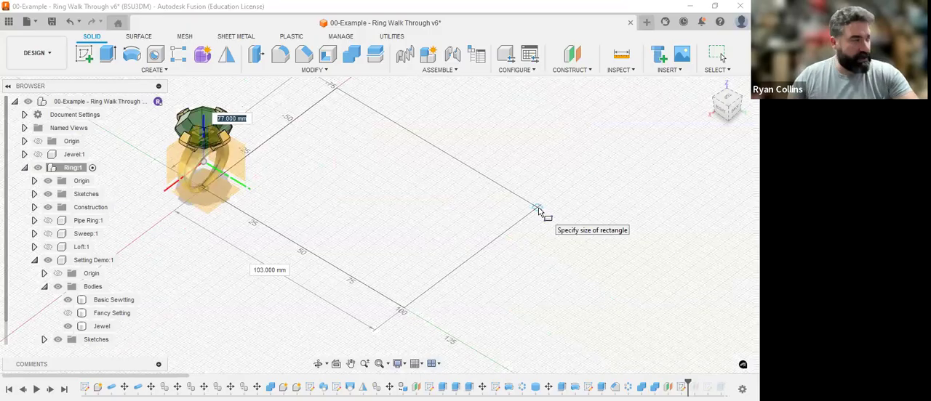
{"action": "type", "text": "100"}
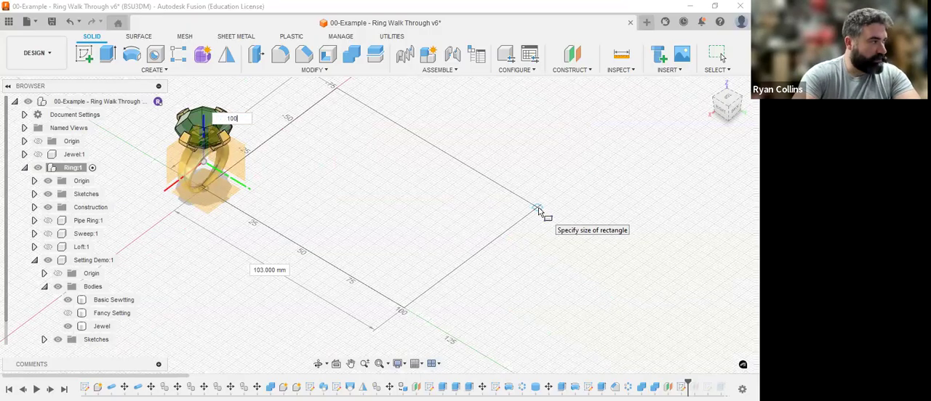
{"action": "key", "text": "Tab"}
{"action": "type", "text": "100"}
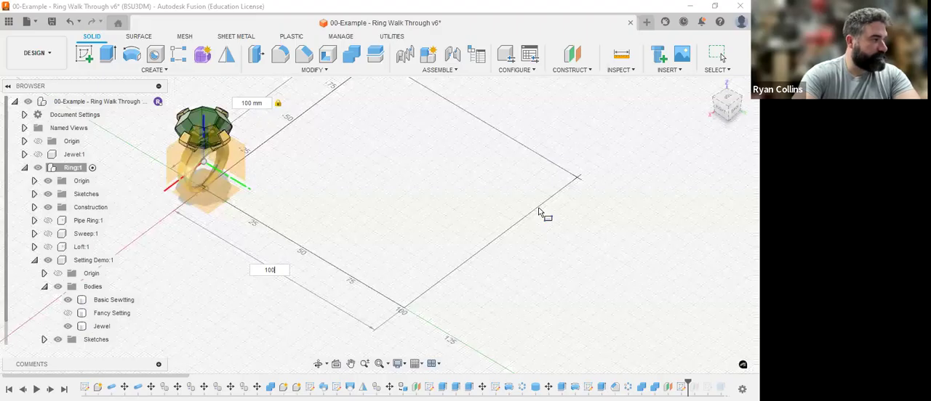
{"action": "key", "text": "Return"}
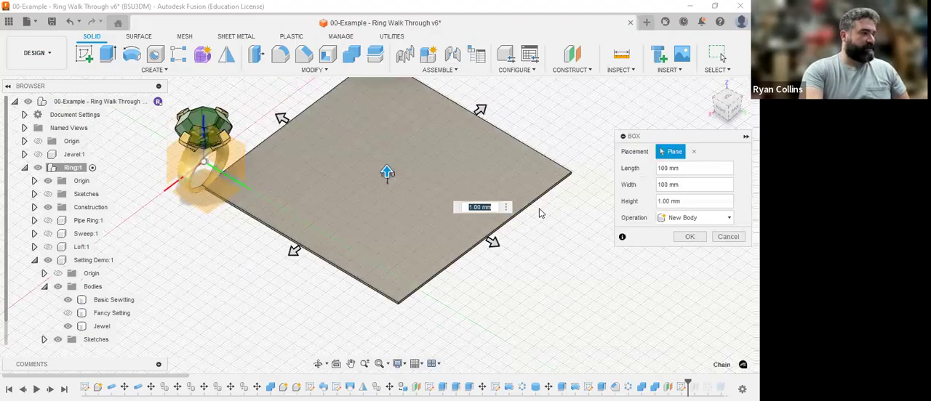
{"action": "key", "text": "Return"}
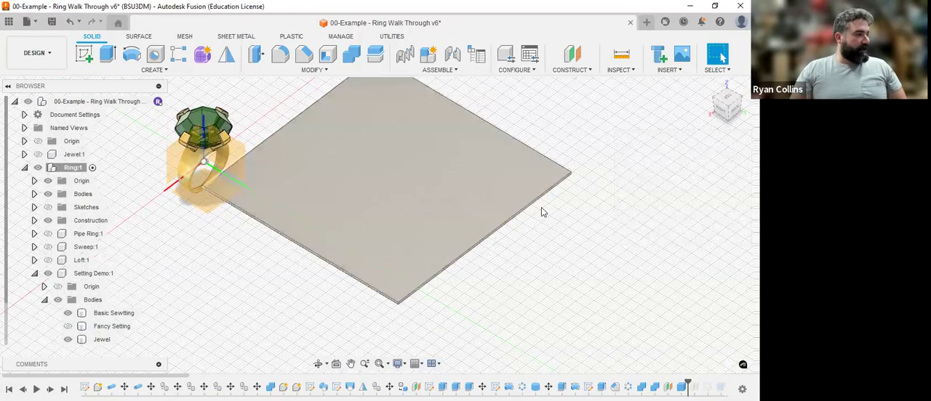
{"action": "left_click", "coordinate": [426, 164]}
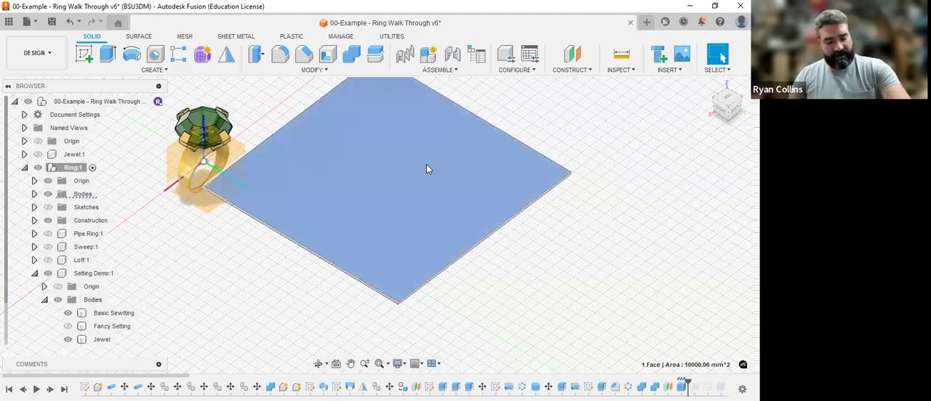
{"action": "left_click", "coordinate": [300, 64]}
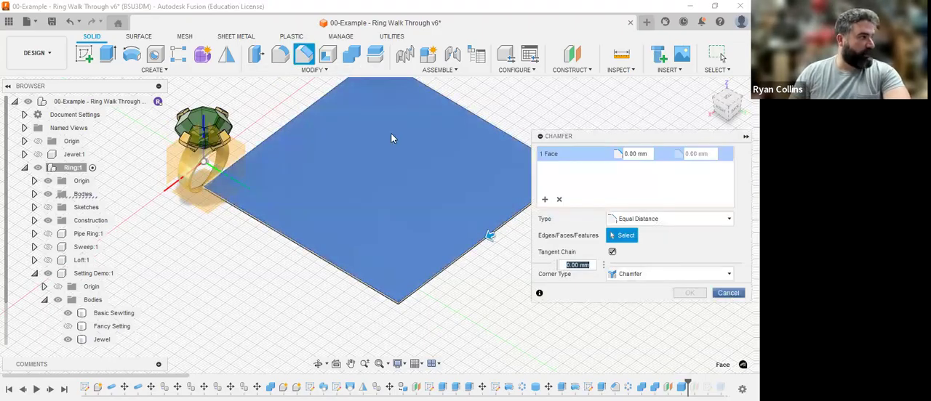
{"action": "key", "text": "Escape"}
Step: Try to move the base plate freely within its plane towards the ring, about 26.5 mm in X and -30.5 mm in Y
{"action": "left_click", "coordinate": [314, 69]}
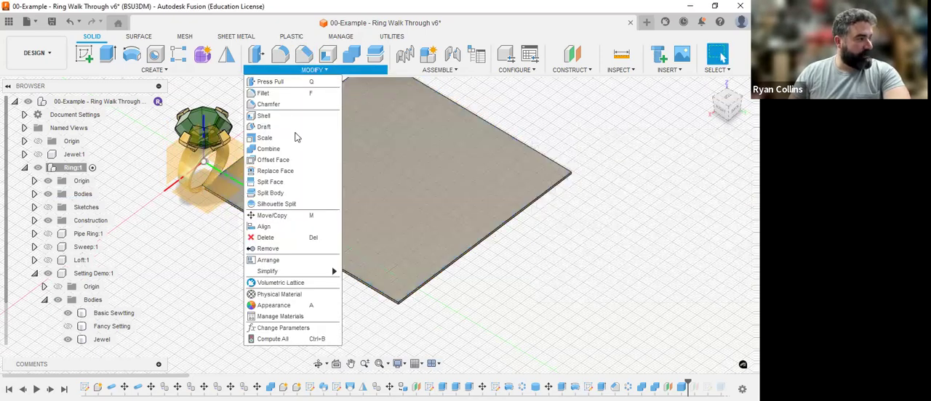
{"action": "left_click", "coordinate": [312, 219]}
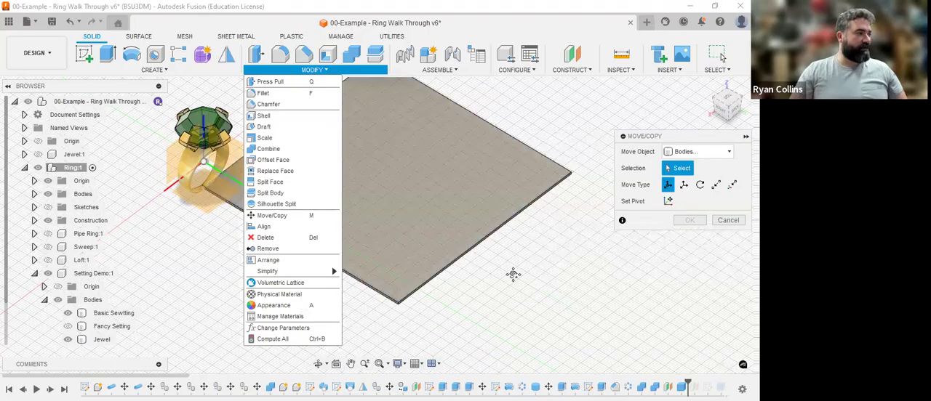
{"action": "middle_click_drag", "start_coordinate": [514, 275], "coordinate": [574, 288]}
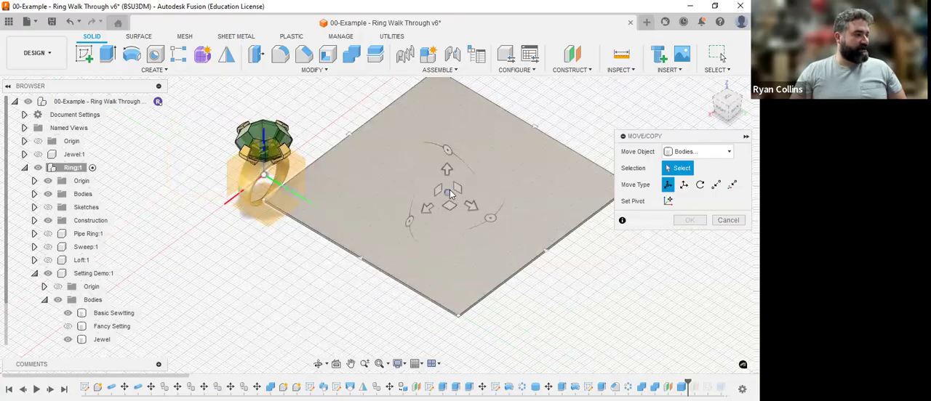
{"action": "left_click", "coordinate": [467, 204]}
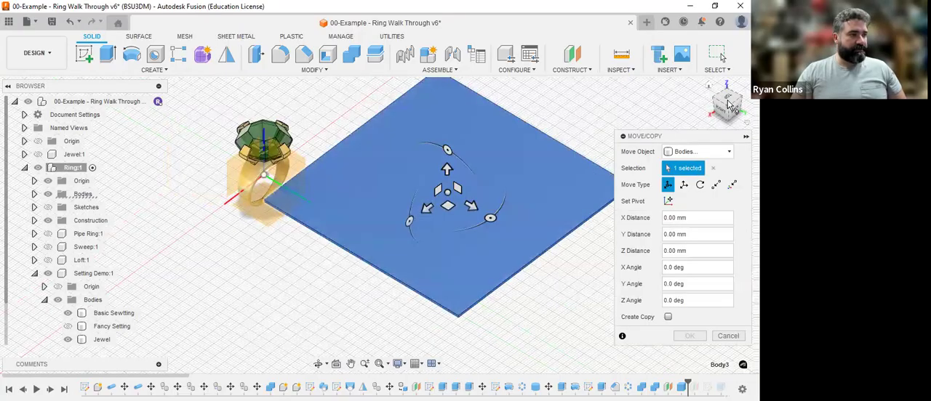
{"action": "left_click", "coordinate": [730, 99]}
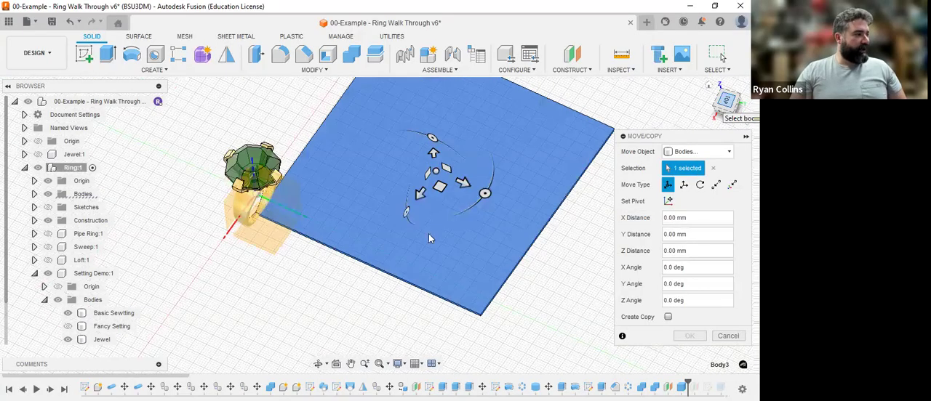
{"action": "middle_click_drag", "start_coordinate": [480, 228], "coordinate": [462, 286]}
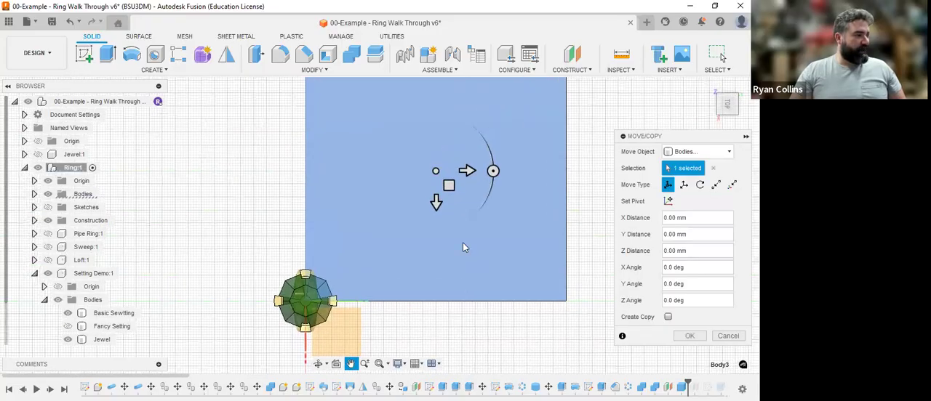
{"action": "scroll", "coordinate": [463, 247], "scroll_direction": "down", "scroll_amount": 2}
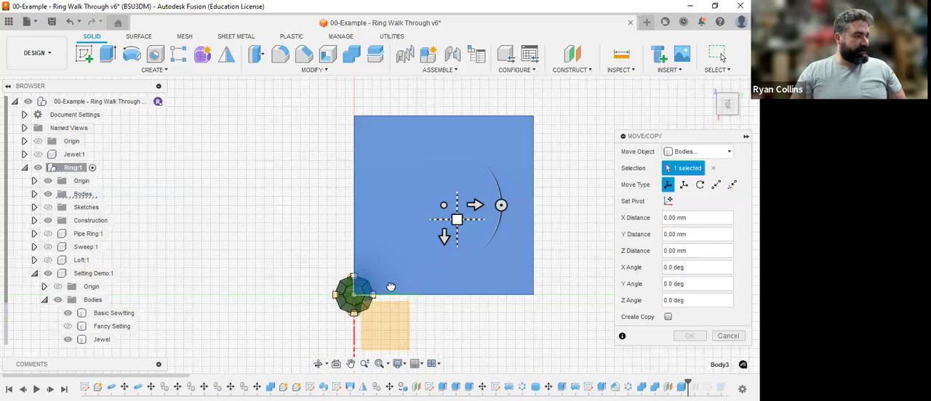
{"action": "left_click_drag", "start_coordinate": [456, 219], "coordinate": [400, 269]}
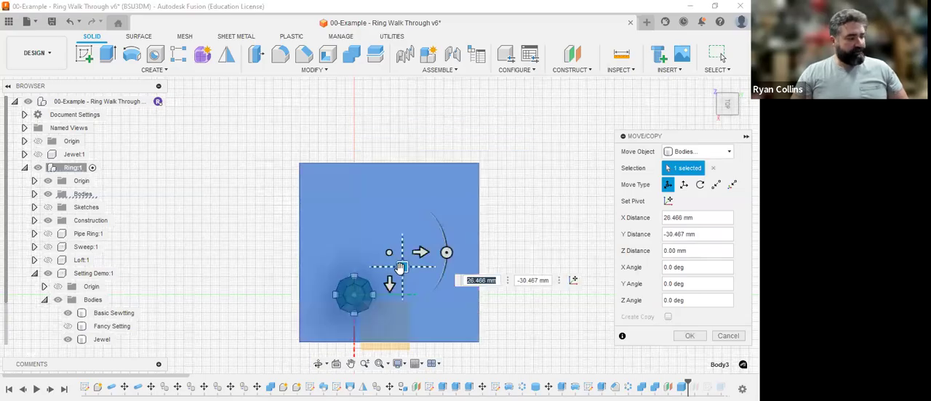
{"action": "key", "text": "Escape"}
Step: Move the base plate body under the ring along both horizontal axes, with a Y distance of -38 mm
{"action": "right_click", "coordinate": [690, 266]}
{"action": "left_click", "coordinate": [688, 235]}
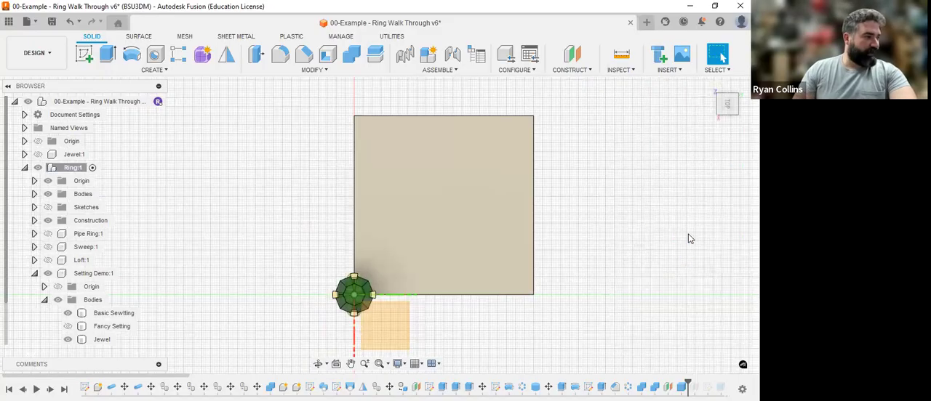
{"action": "left_click", "coordinate": [443, 210]}
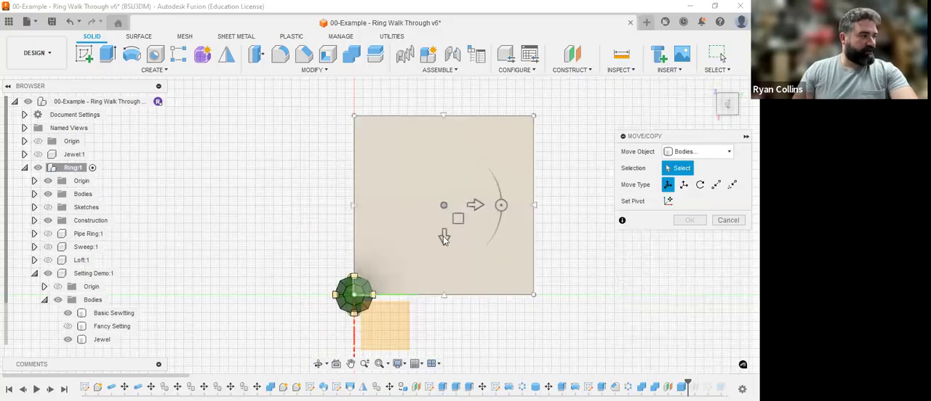
{"action": "left_click", "coordinate": [443, 236]}
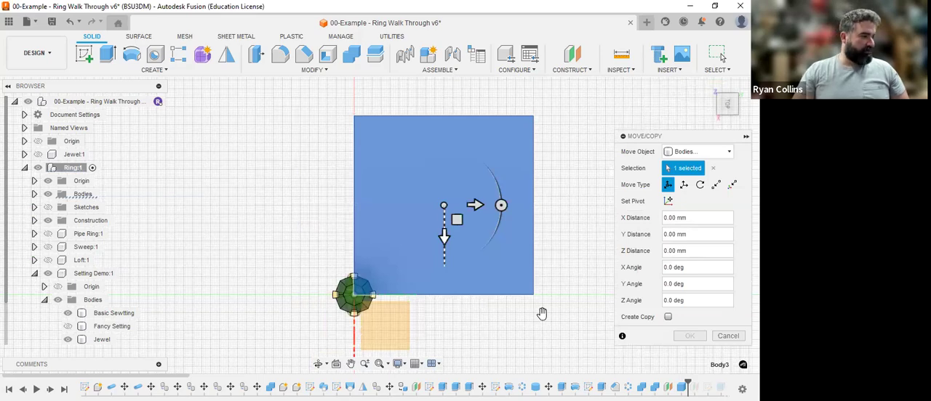
{"action": "left_click_drag", "start_coordinate": [445, 237], "coordinate": [444, 342]}
{"action": "left_click_drag", "start_coordinate": [475, 311], "coordinate": [408, 311]}
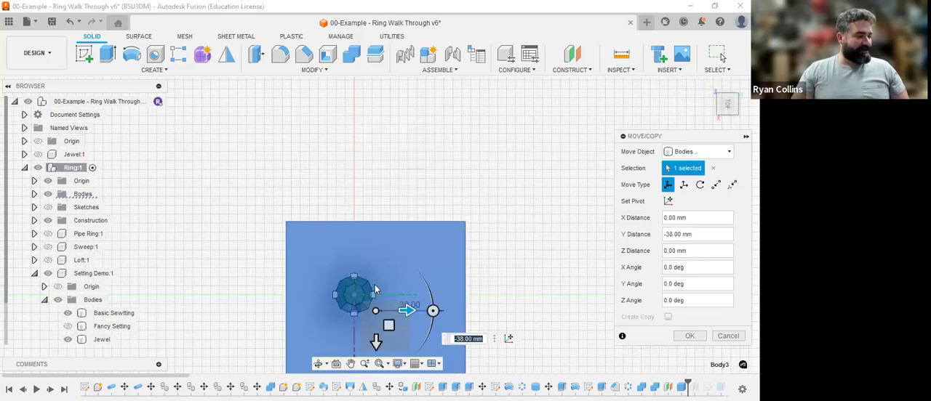
{"action": "middle_click_drag", "start_coordinate": [375, 289], "coordinate": [379, 262]}
{"action": "middle_click_drag", "start_coordinate": [490, 293], "coordinate": [487, 240], "text": "shift"}
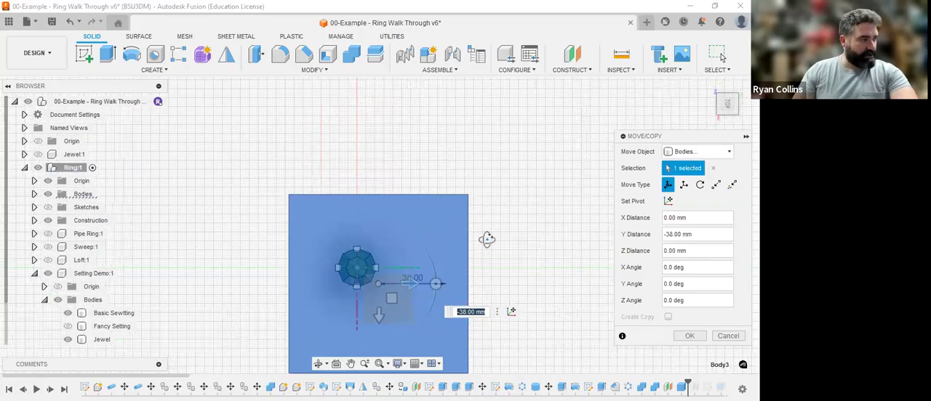
{"action": "middle_click_drag", "start_coordinate": [488, 191], "coordinate": [484, 249], "text": "shift"}
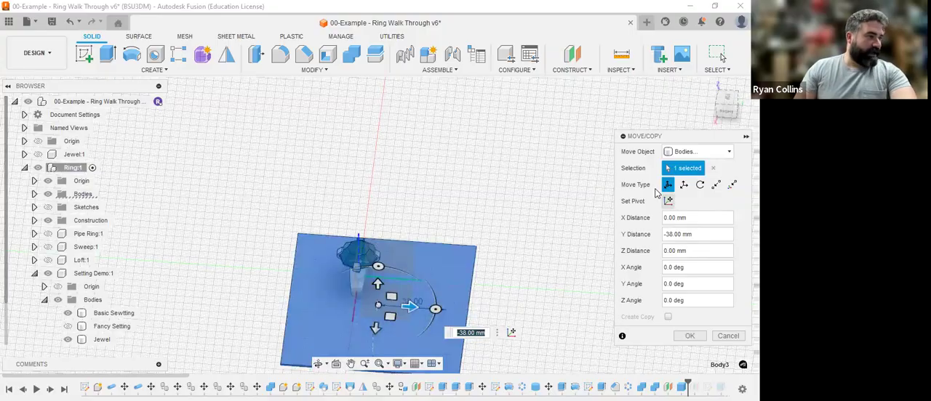
{"action": "left_click", "coordinate": [717, 186]}
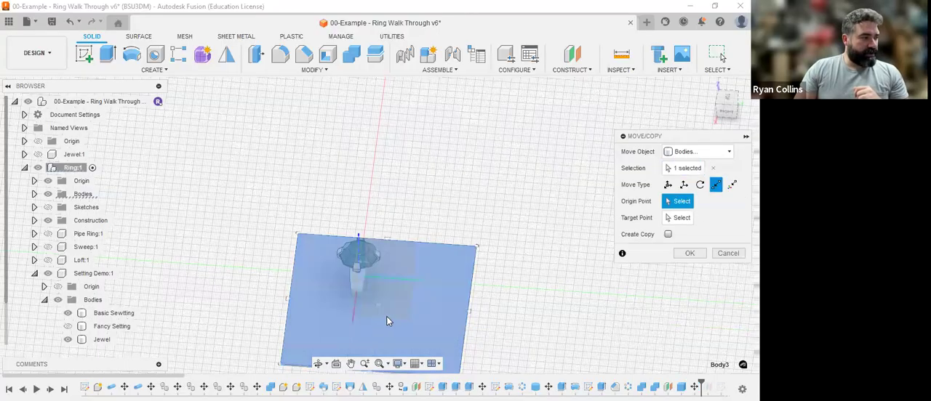
{"action": "scroll", "coordinate": [371, 295], "scroll_direction": "up", "scroll_amount": 5}
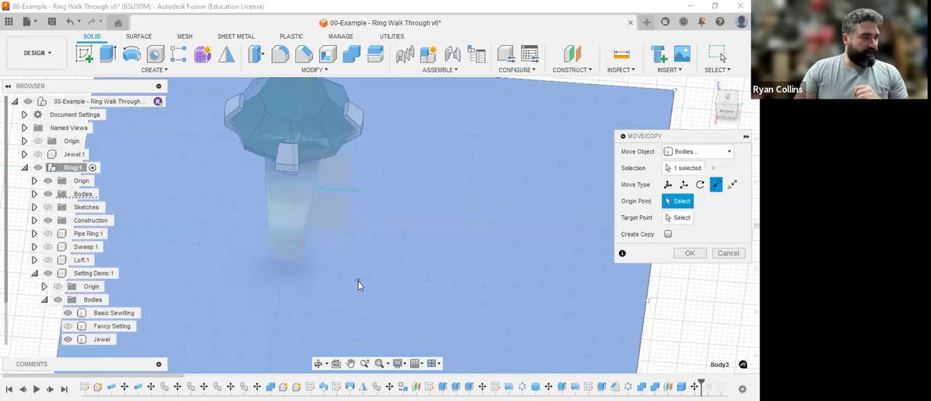
{"action": "left_click", "coordinate": [358, 284]}
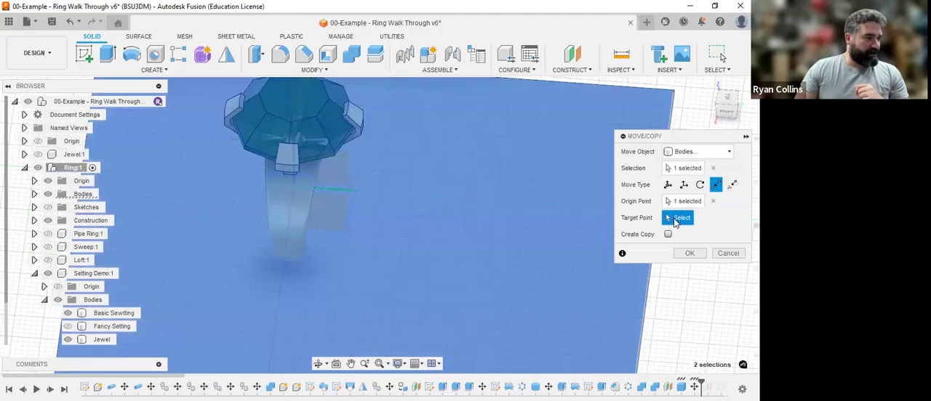
{"action": "scroll", "coordinate": [367, 260], "scroll_direction": "up", "scroll_amount": 3}
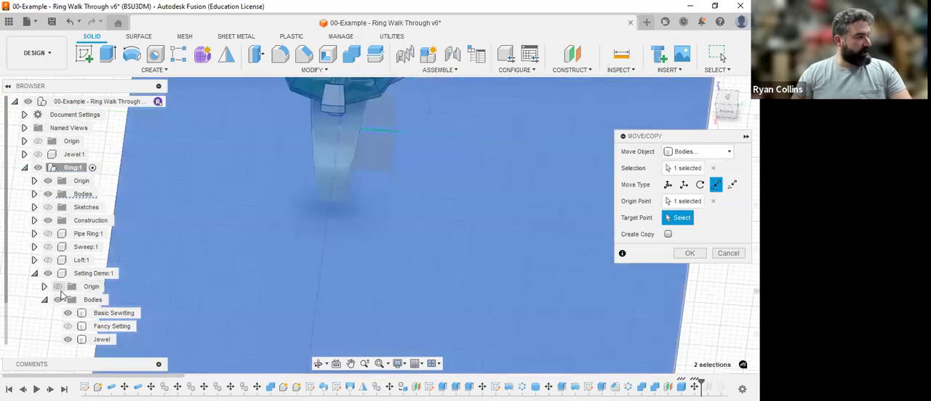
{"action": "scroll", "coordinate": [399, 243], "scroll_direction": "down", "scroll_amount": 4}
{"action": "middle_click_drag", "start_coordinate": [399, 245], "coordinate": [402, 298], "text": "shift"}
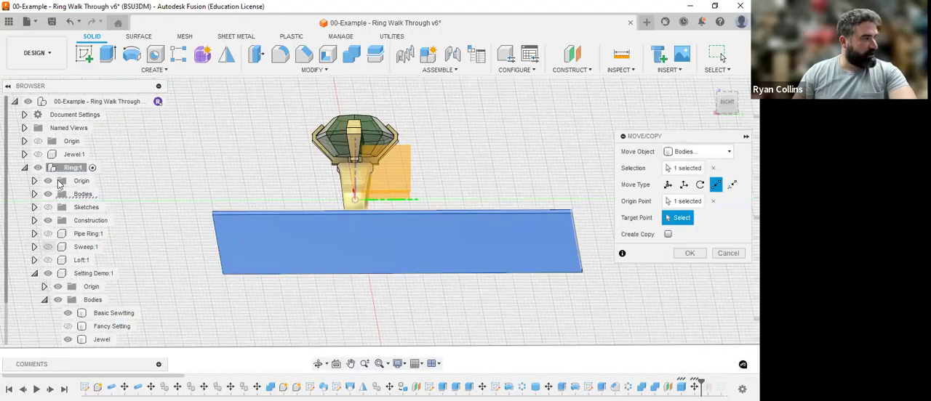
{"action": "left_click", "coordinate": [35, 221]}
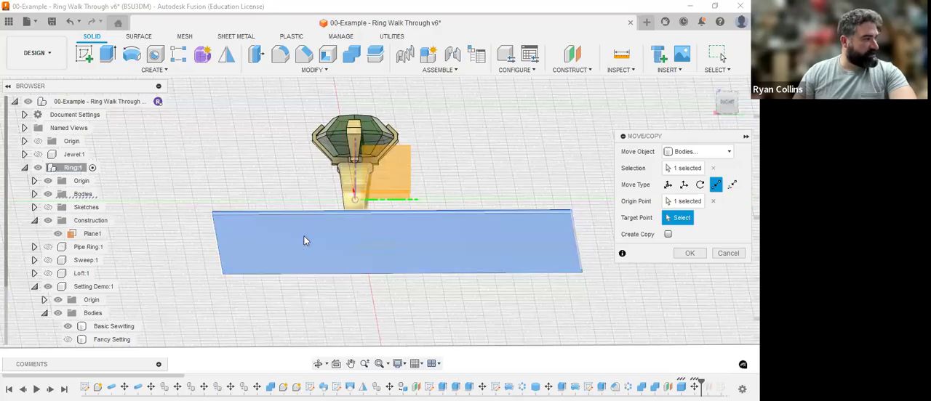
{"action": "middle_click_drag", "start_coordinate": [295, 260], "coordinate": [375, 245], "text": "shift"}
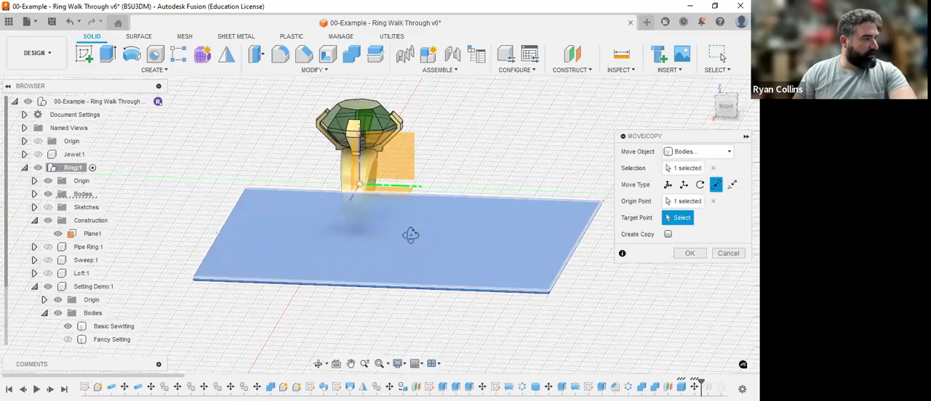
{"action": "middle_click_drag", "start_coordinate": [402, 208], "coordinate": [347, 253], "text": "shift"}
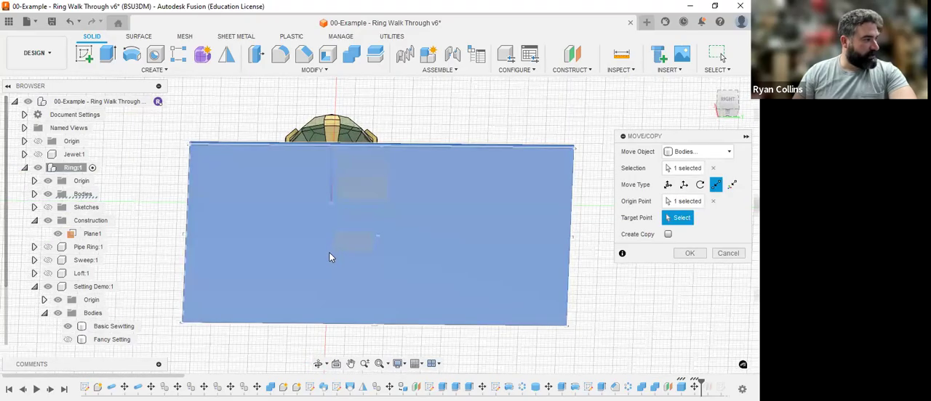
{"action": "middle_click_drag", "start_coordinate": [330, 291], "coordinate": [335, 258], "text": "shift"}
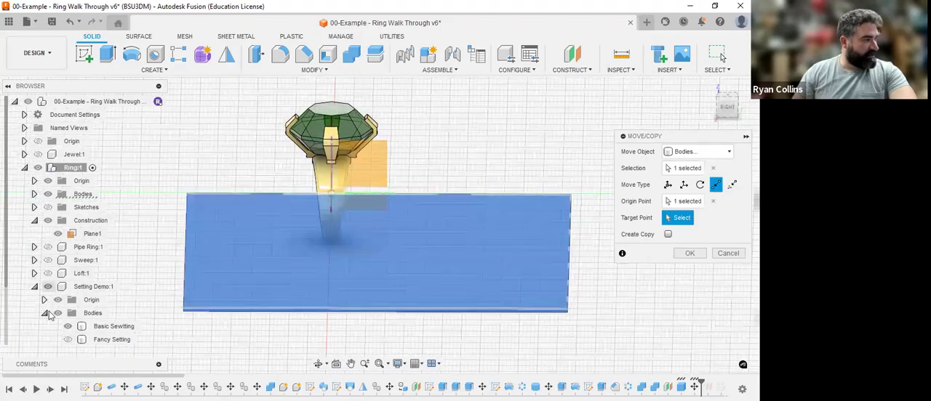
{"action": "left_click", "coordinate": [58, 313]}
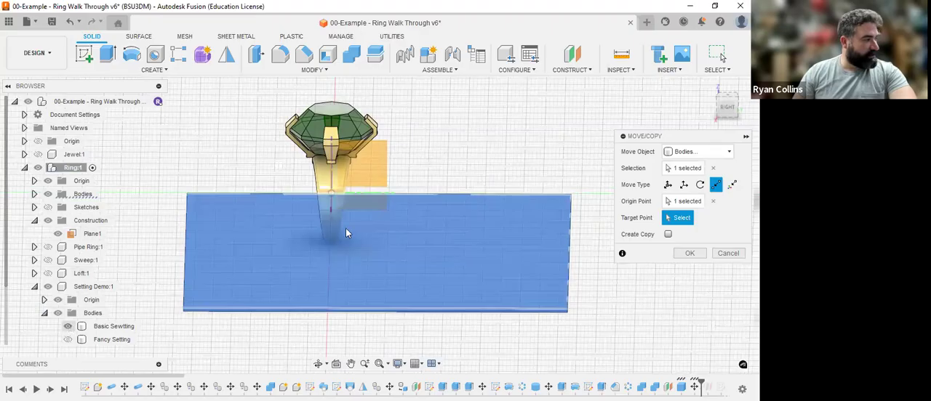
{"action": "middle_click_drag", "start_coordinate": [341, 234], "coordinate": [331, 179], "text": "shift"}
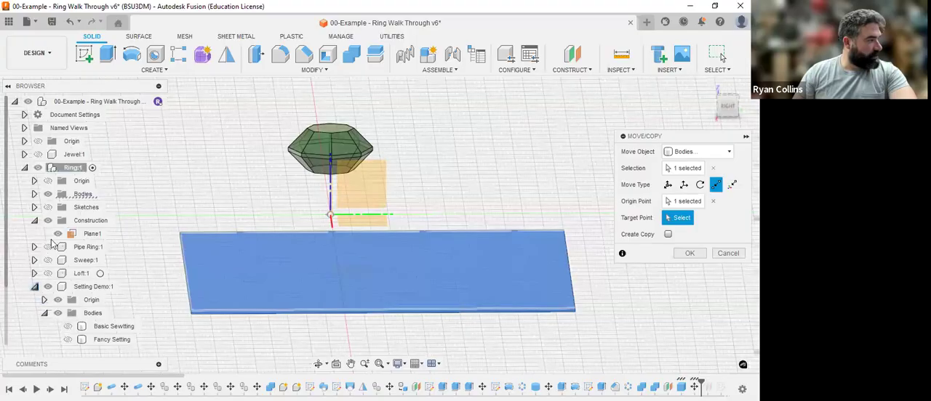
{"action": "middle_click_drag", "start_coordinate": [363, 258], "coordinate": [366, 267], "text": "shift"}
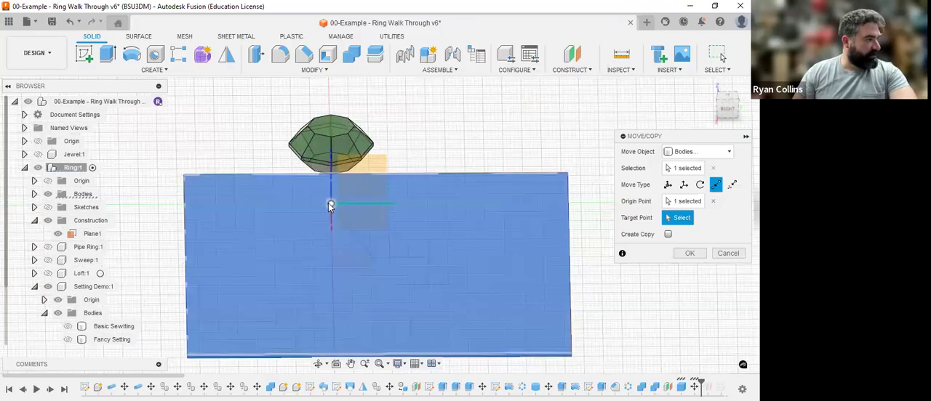
{"action": "middle_click_drag", "start_coordinate": [384, 250], "coordinate": [378, 236], "text": "shift"}
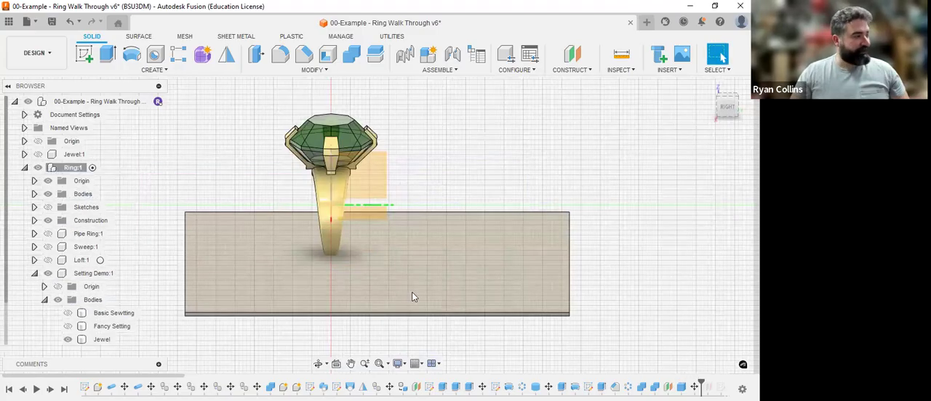
Step: Centre the base plate body under the ring in the top view, moving it -10 mm in X and fine-tuning Y by 1 mm
{"action": "key", "text": "m"}
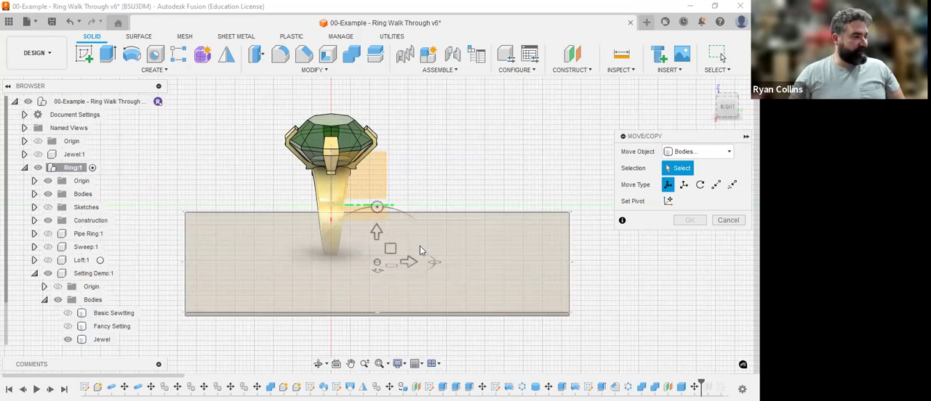
{"action": "left_click", "coordinate": [420, 246]}
{"action": "left_click", "coordinate": [726, 97]}
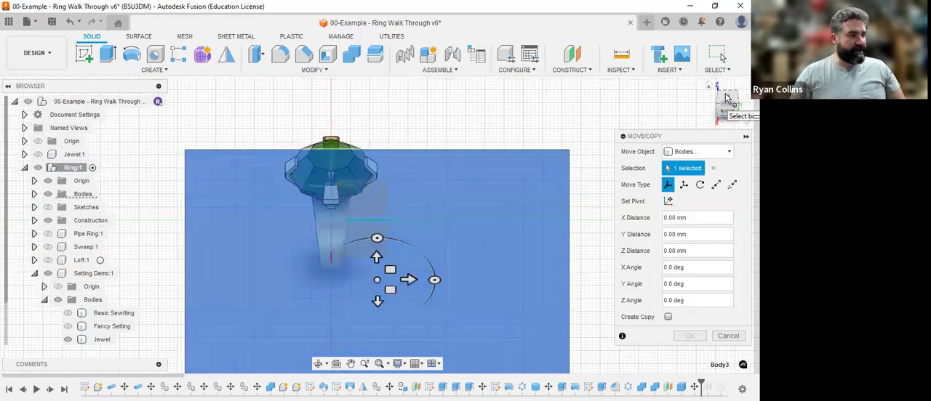
{"action": "left_click", "coordinate": [726, 99]}
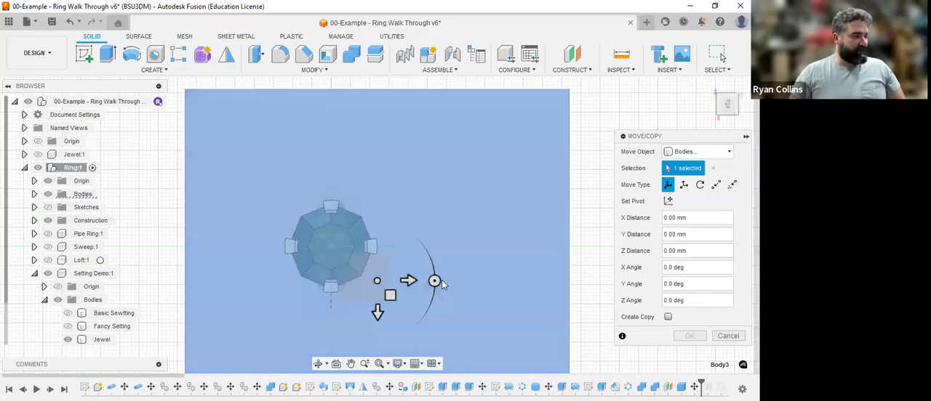
{"action": "left_click", "coordinate": [409, 281]}
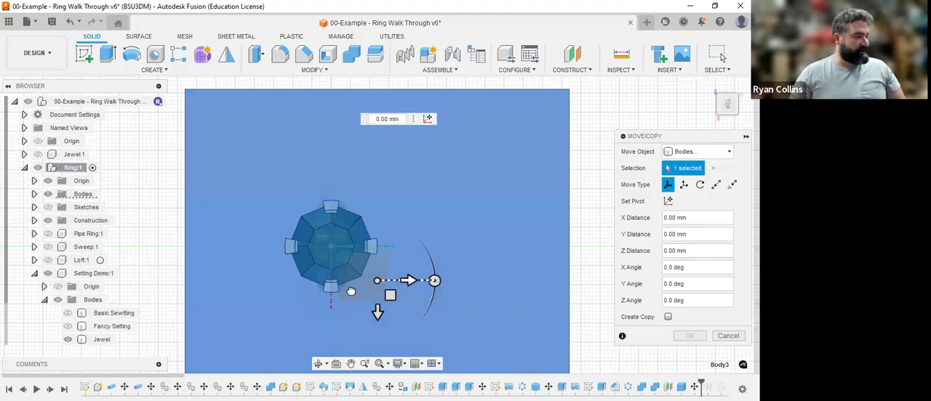
{"action": "left_click_drag", "start_coordinate": [351, 292], "coordinate": [354, 289]}
{"action": "left_click_drag", "start_coordinate": [322, 313], "coordinate": [326, 274]}
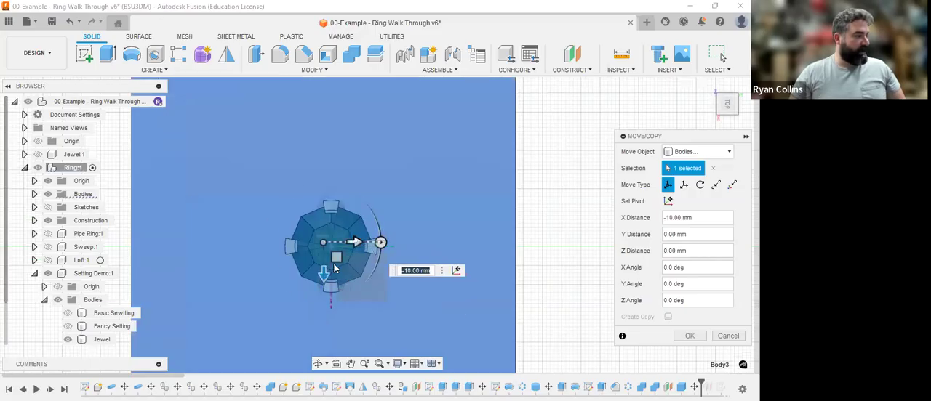
{"action": "left_click_drag", "start_coordinate": [348, 245], "coordinate": [352, 246]}
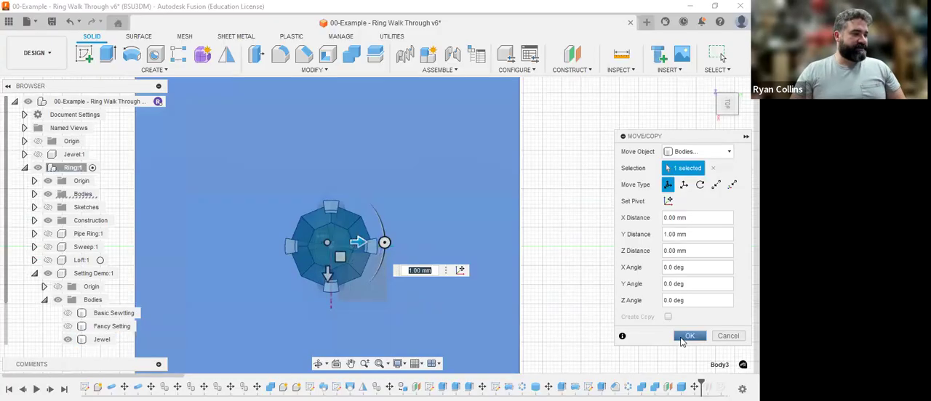
{"action": "left_click", "coordinate": [688, 337]}
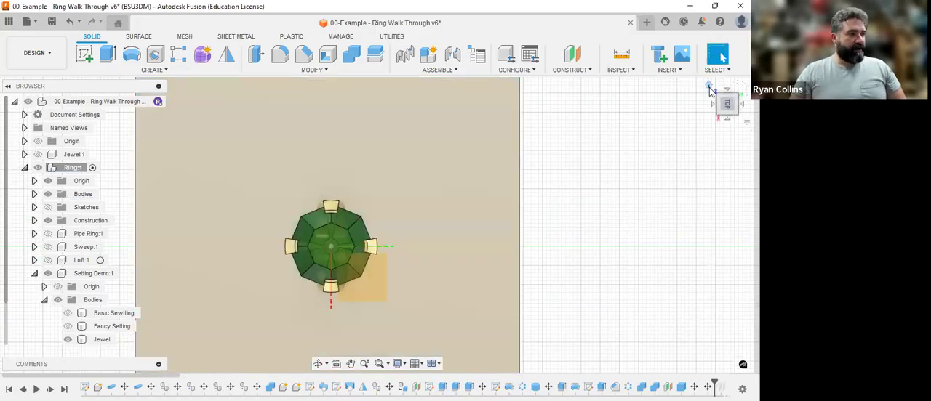
Step: Restore the home view of the ring on its plate and switch to the Render workspace
{"action": "left_click", "coordinate": [710, 88]}
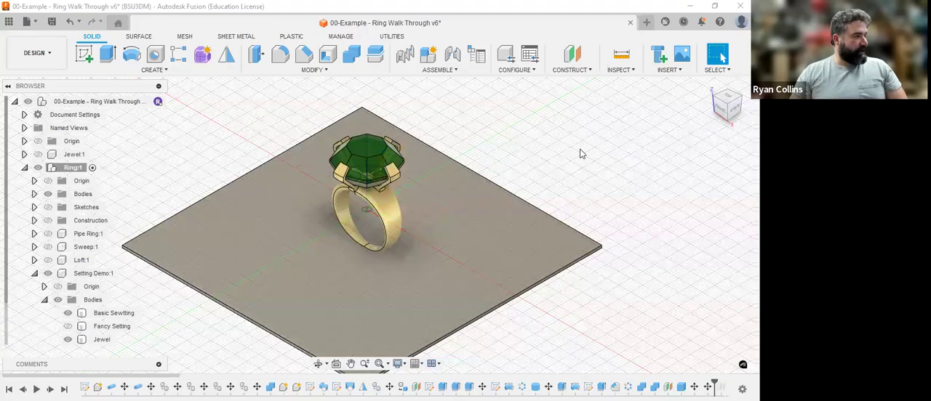
{"action": "left_click", "coordinate": [18, 66]}
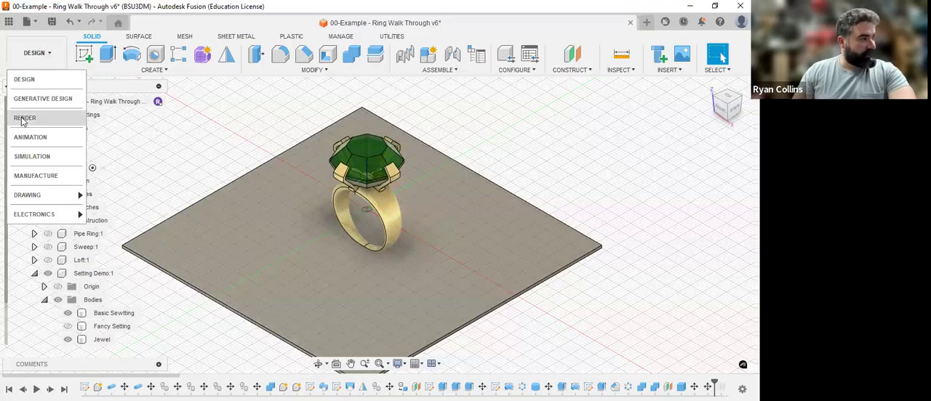
{"action": "left_click", "coordinate": [21, 119]}
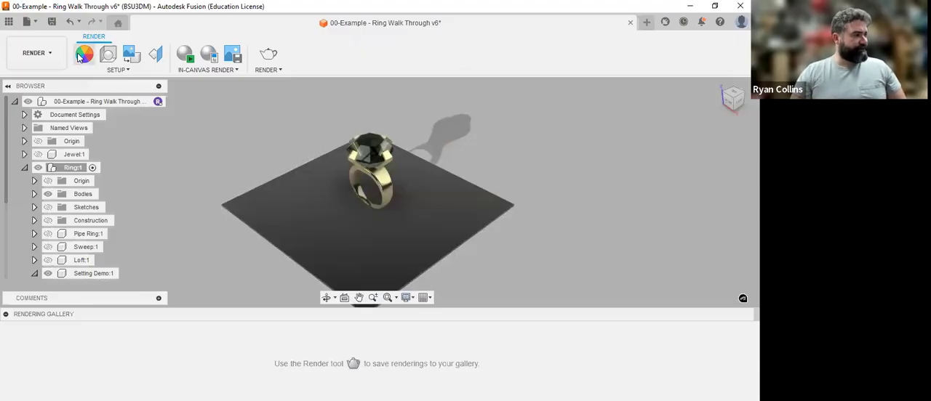
Step: Apply the Walnut appearance from the Wood library to the base plate
{"action": "key", "text": "a"}
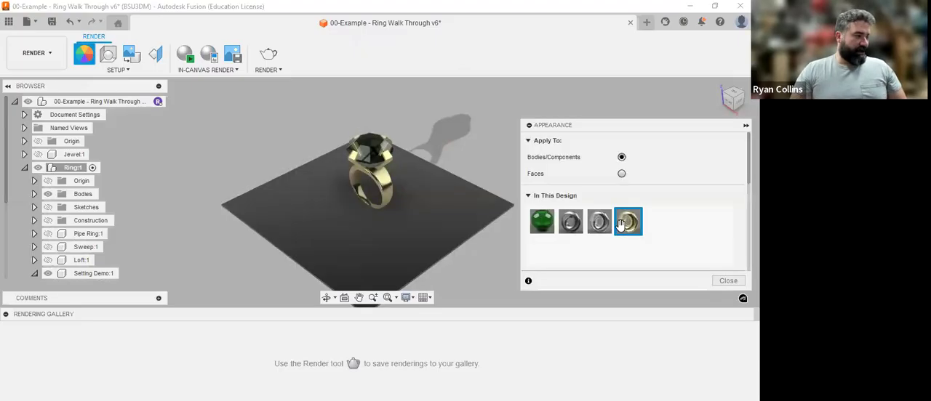
{"action": "scroll", "coordinate": [617, 227], "scroll_direction": "down", "scroll_amount": 5}
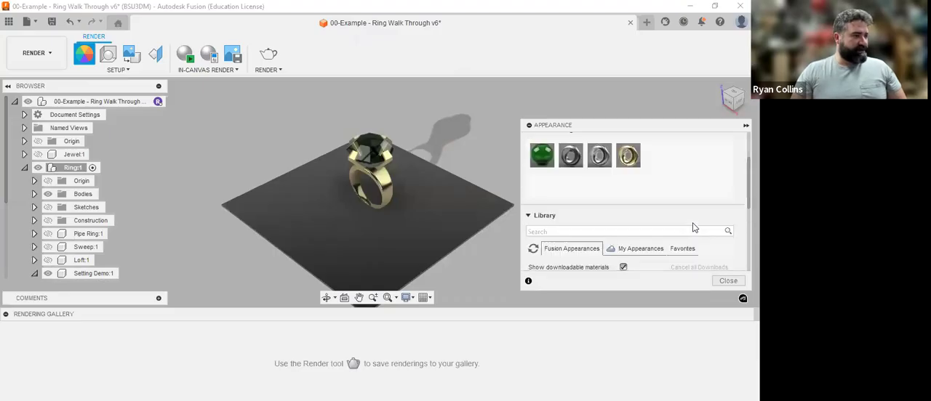
{"action": "scroll", "coordinate": [596, 218], "scroll_direction": "down", "scroll_amount": 3}
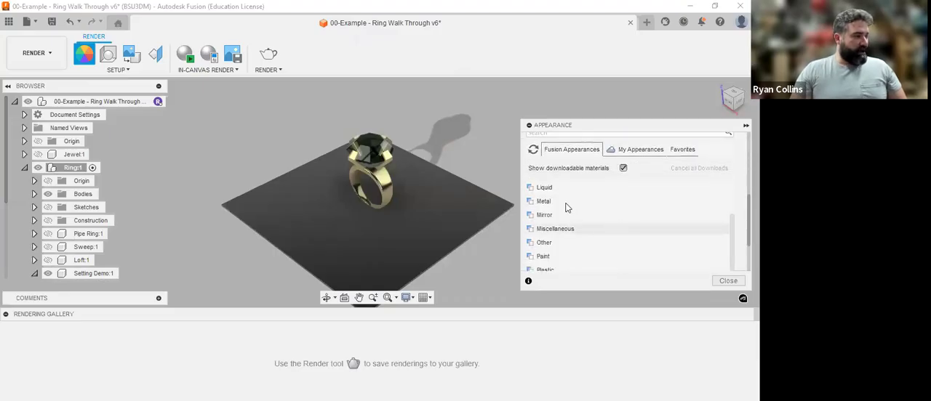
{"action": "scroll", "coordinate": [571, 251], "scroll_direction": "down", "scroll_amount": 3}
{"action": "left_click", "coordinate": [560, 249]}
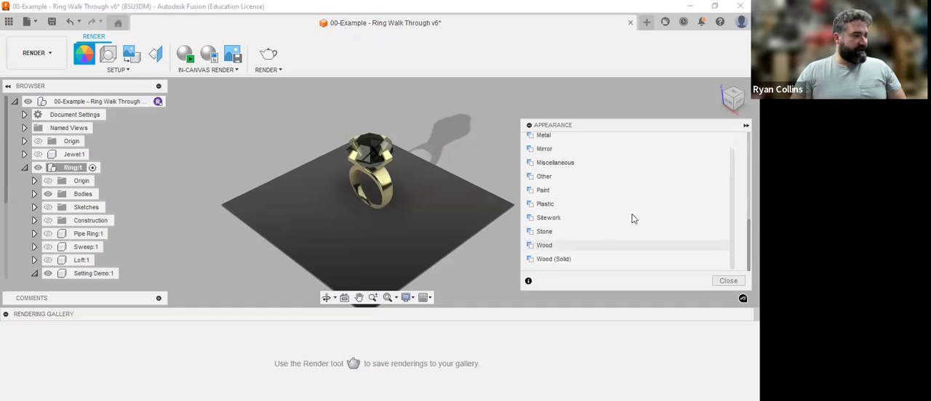
{"action": "scroll", "coordinate": [632, 216], "scroll_direction": "down", "scroll_amount": 3}
{"action": "scroll", "coordinate": [637, 236], "scroll_direction": "down", "scroll_amount": 1}
{"action": "scroll", "coordinate": [611, 218], "scroll_direction": "up", "scroll_amount": 3}
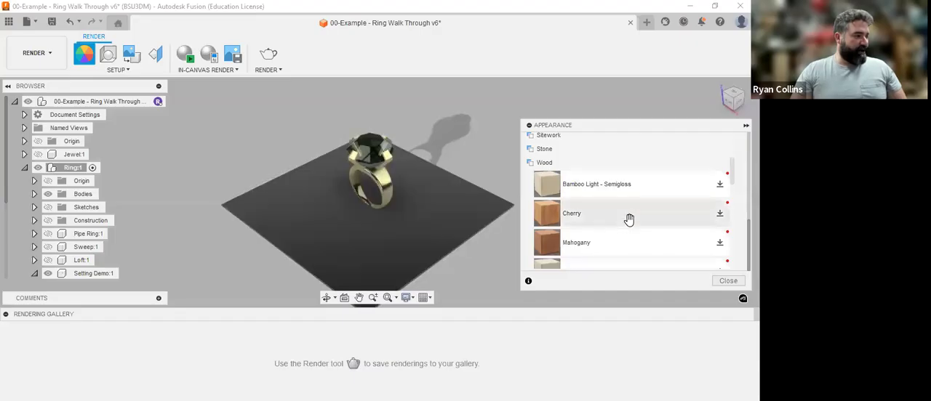
{"action": "scroll", "coordinate": [629, 219], "scroll_direction": "down", "scroll_amount": 3}
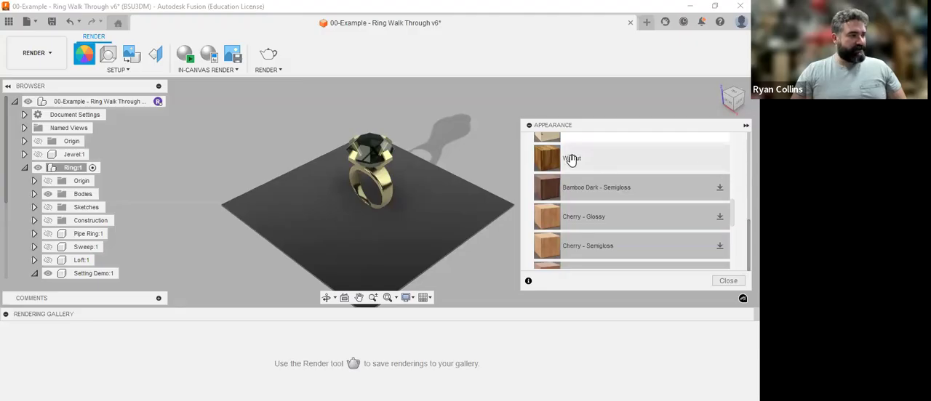
{"action": "left_click_drag", "start_coordinate": [572, 160], "coordinate": [454, 215]}
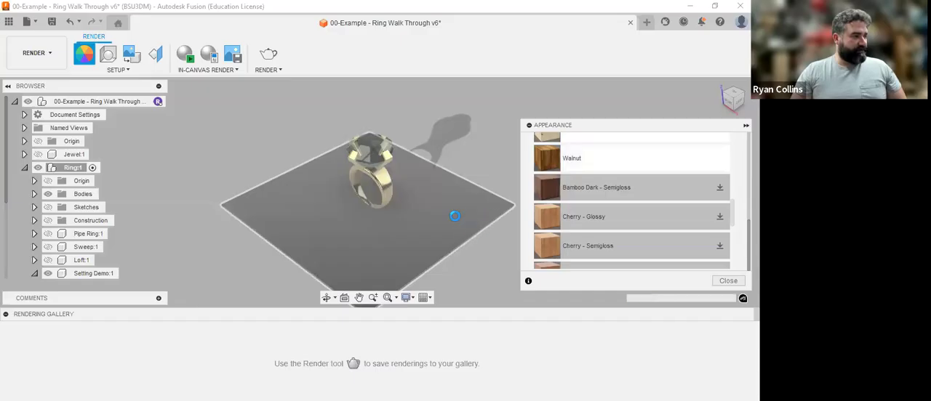
{"action": "left_click", "coordinate": [728, 281]}
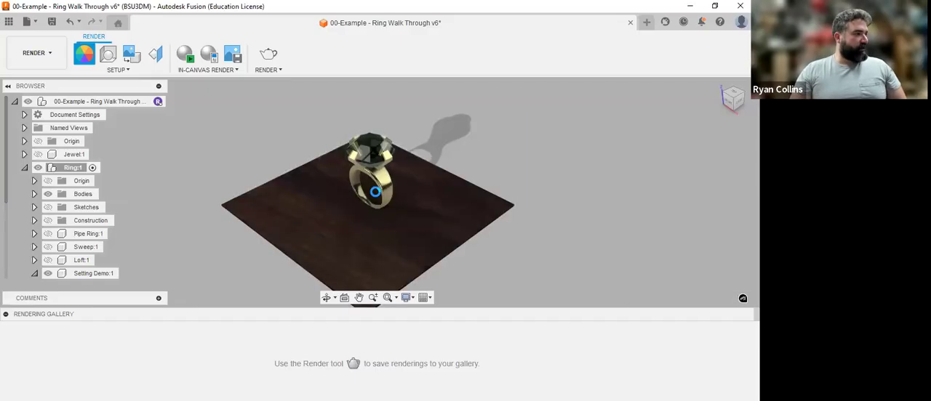
Step: Start an in-canvas render of the ring on the walnut plate, pause it, and turn the model to a side view
{"action": "scroll", "coordinate": [385, 189], "scroll_direction": "up", "scroll_amount": 3}
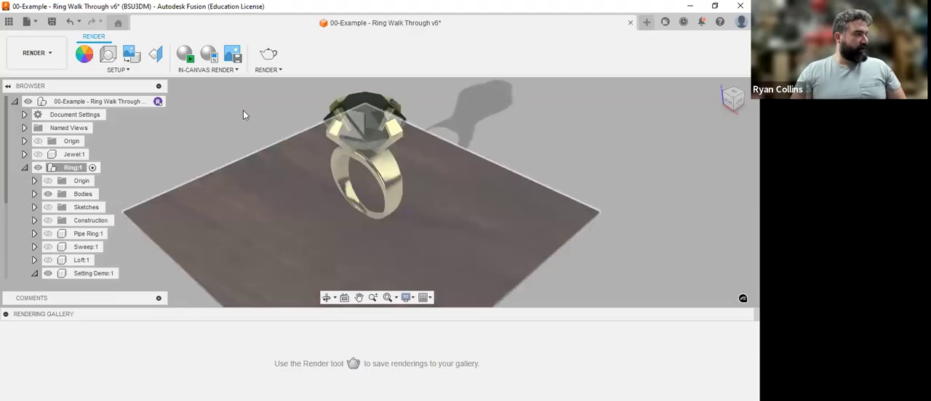
{"action": "left_click", "coordinate": [188, 60]}
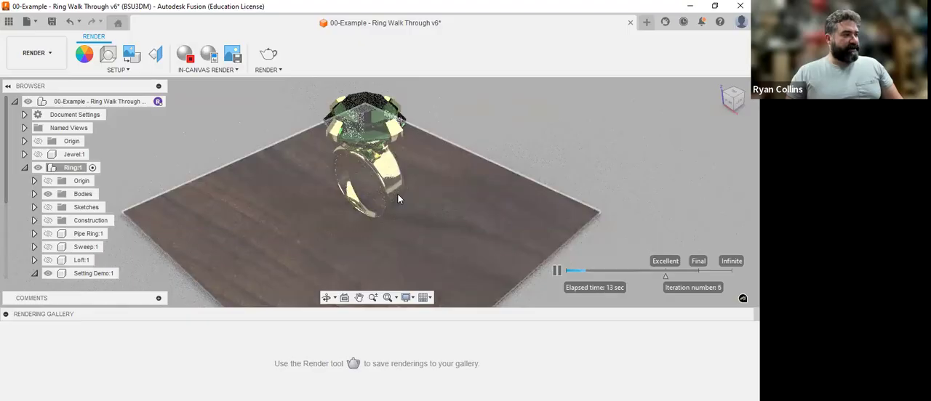
{"action": "left_click", "coordinate": [557, 273]}
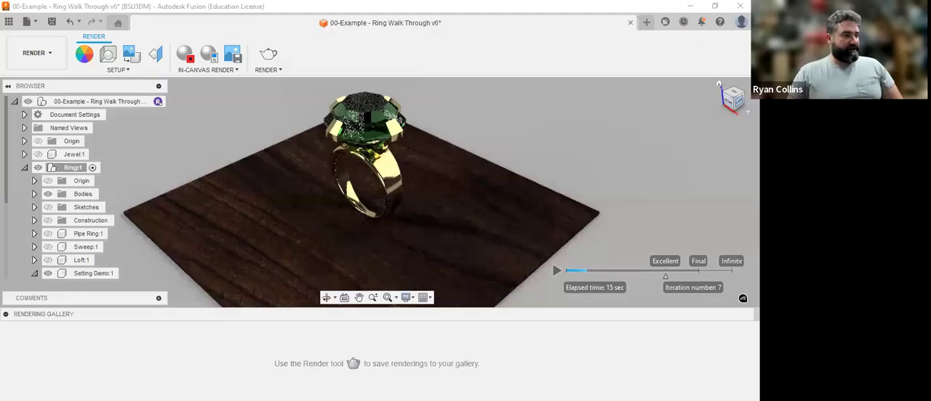
{"action": "left_click", "coordinate": [739, 103]}
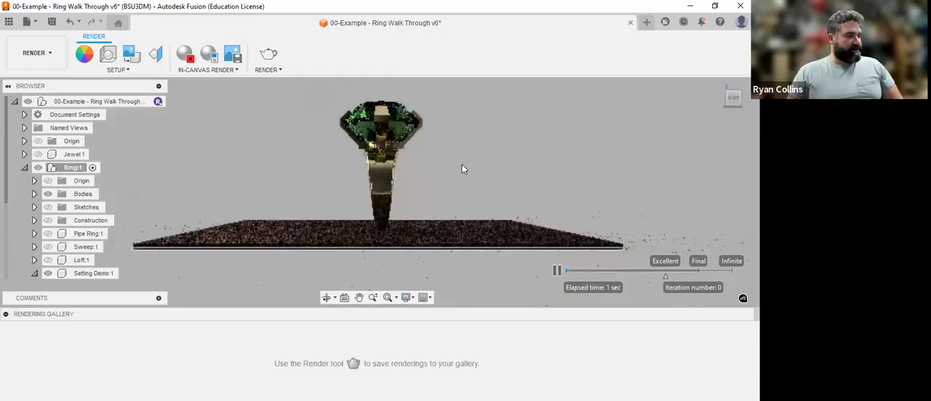
Step: Stop the in-canvas render of the ring and return to the Design workspace
{"action": "left_click", "coordinate": [186, 57]}
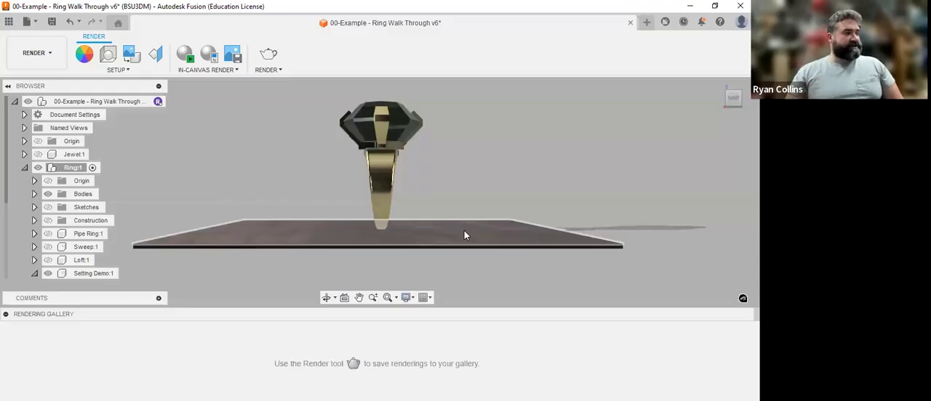
{"action": "left_click", "coordinate": [719, 86]}
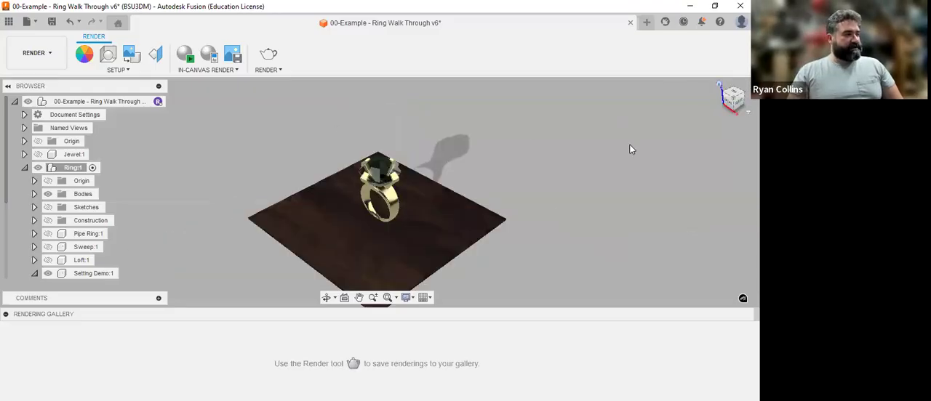
{"action": "left_click", "coordinate": [38, 63]}
{"action": "left_click", "coordinate": [38, 79]}
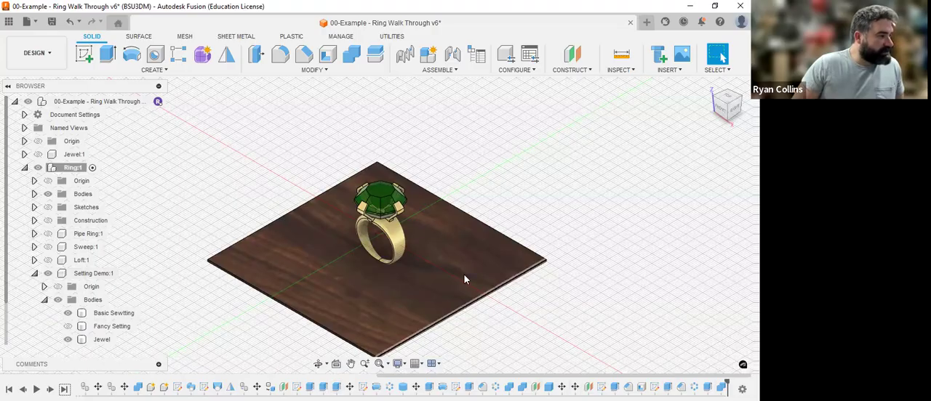
Step: Edit the box feature of the base plate under the ring, setting both its width and length to 200 mm
{"action": "left_click", "coordinate": [386, 317]}
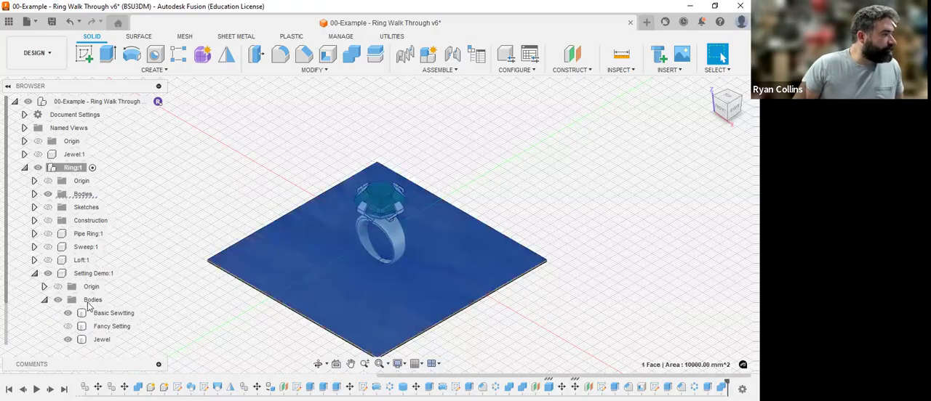
{"action": "left_click", "coordinate": [34, 194]}
{"action": "left_click", "coordinate": [70, 208]}
{"action": "right_click", "coordinate": [72, 210]}
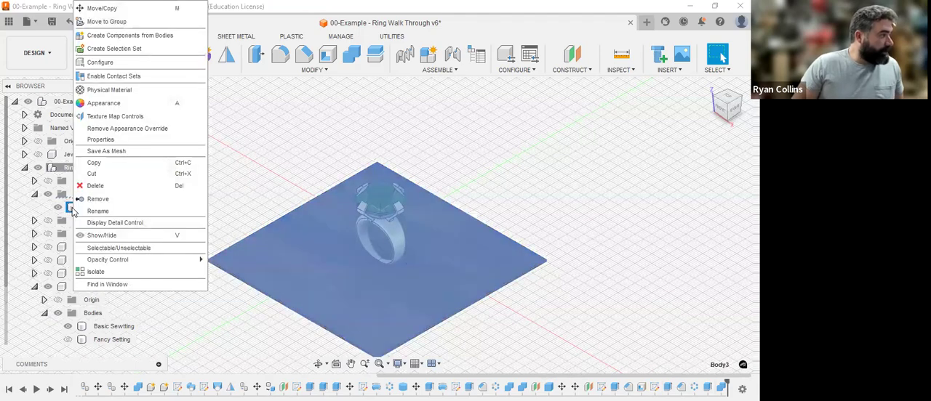
{"action": "left_click", "coordinate": [80, 211]}
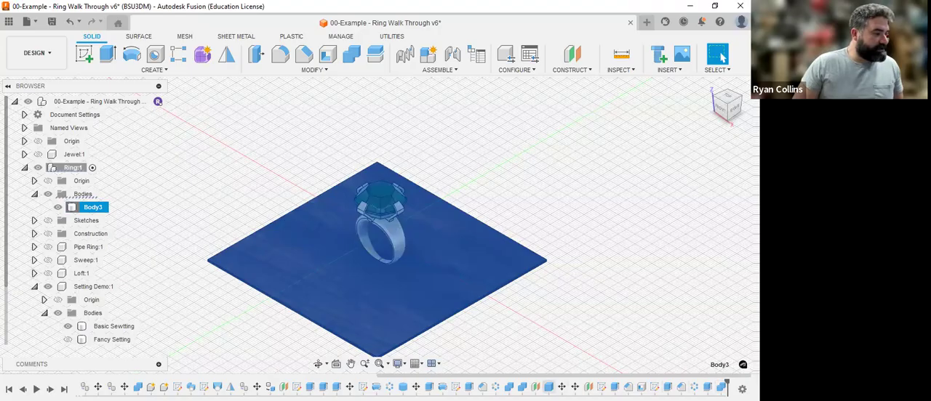
{"action": "right_click", "coordinate": [549, 386]}
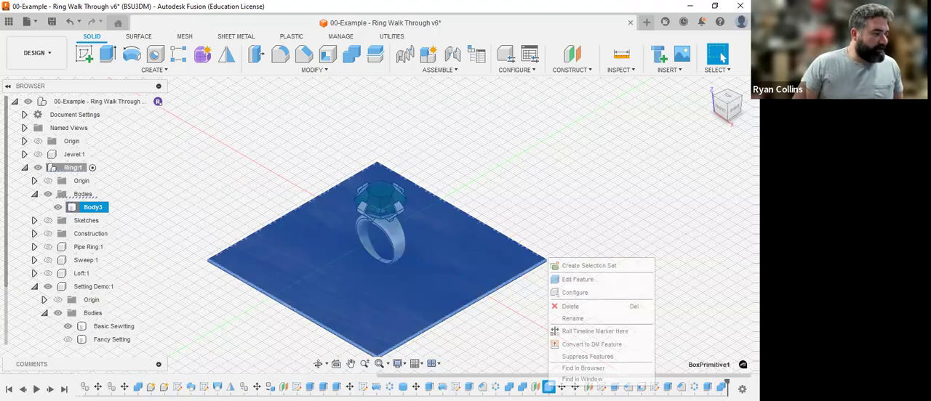
{"action": "left_click", "coordinate": [576, 281]}
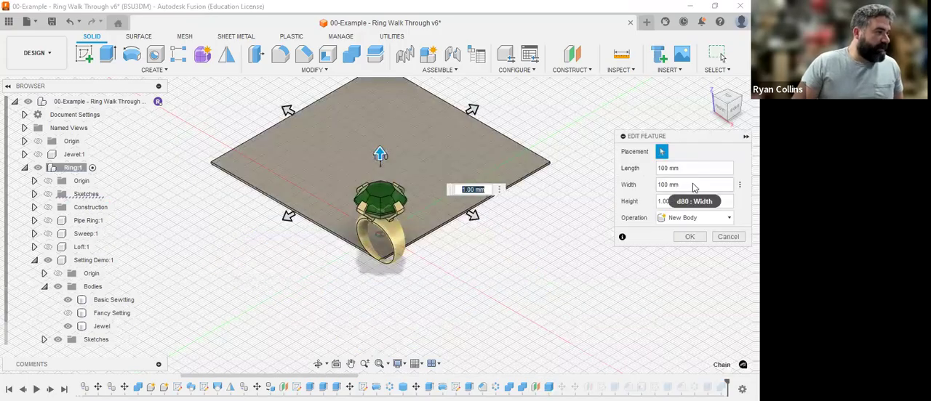
{"action": "left_click", "coordinate": [693, 187]}
{"action": "type", "text": "200"}
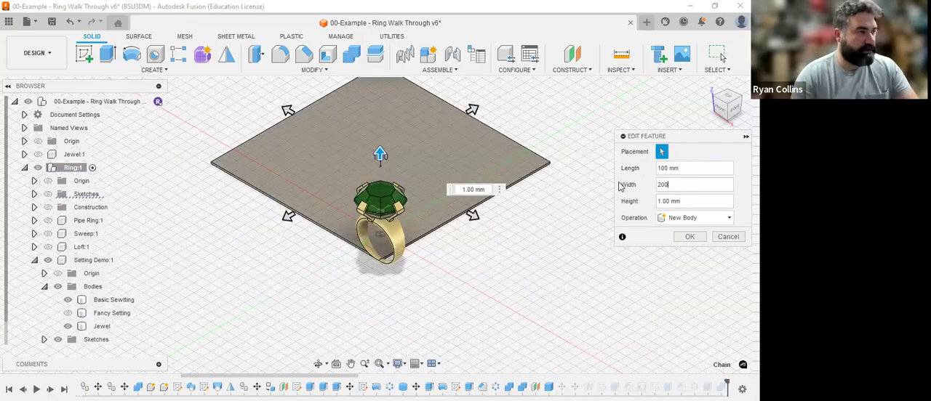
{"action": "left_click", "coordinate": [689, 168]}
{"action": "type", "text": "200"}
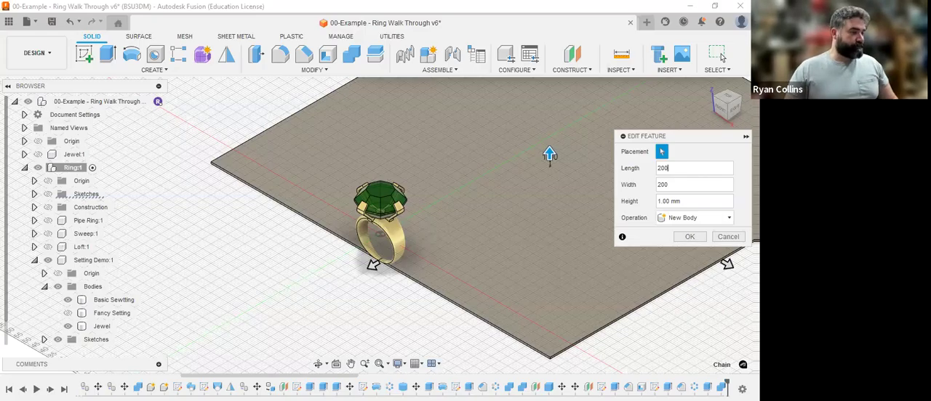
{"action": "key", "text": "Return"}
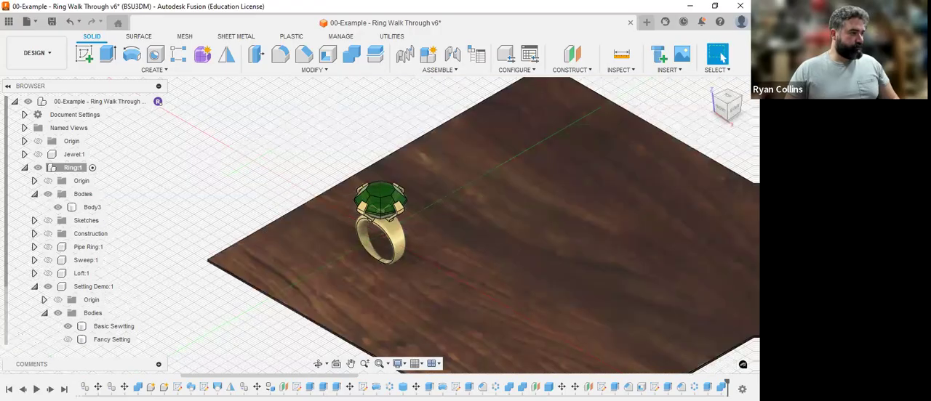
{"action": "middle_click_drag", "start_coordinate": [518, 254], "coordinate": [429, 206], "text": "shift"}
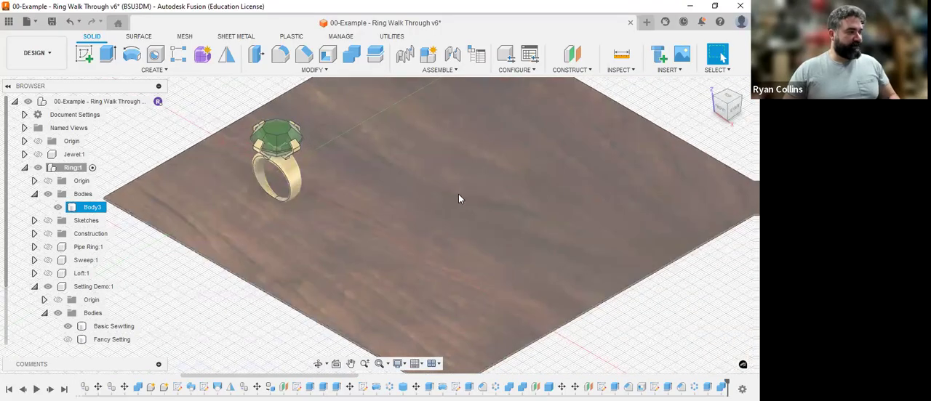
{"action": "key", "text": "Escape"}
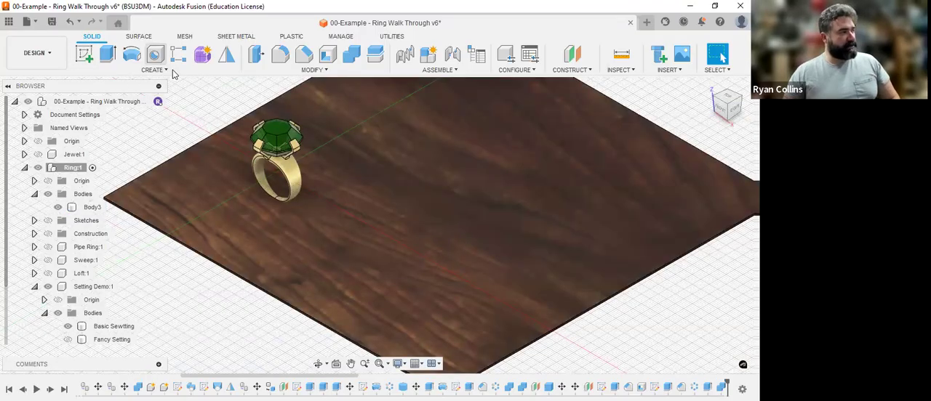
{"action": "key", "text": "h"}
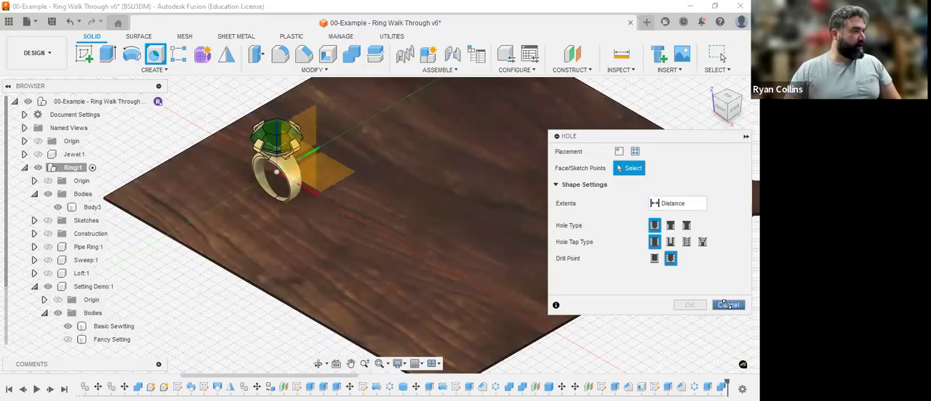
{"action": "left_click", "coordinate": [727, 304]}
{"action": "left_click", "coordinate": [153, 70]}
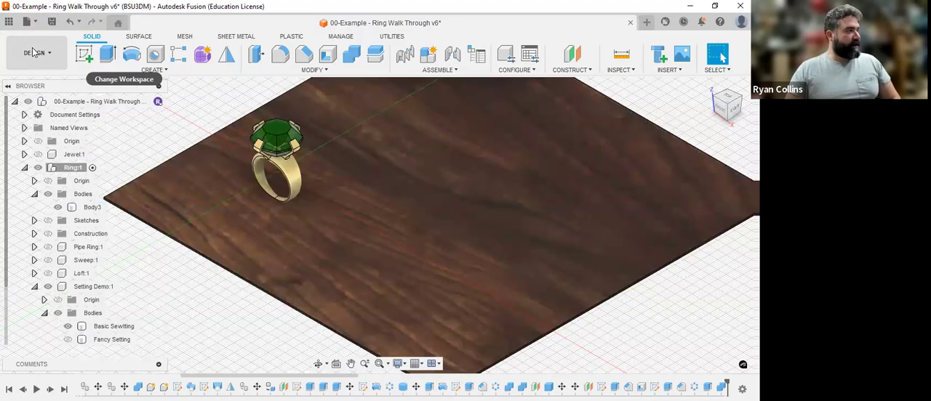
Step: Switch to the Render workspace and frame a low-angle close-up of the ring on the walnut plate
{"action": "left_click", "coordinate": [35, 53]}
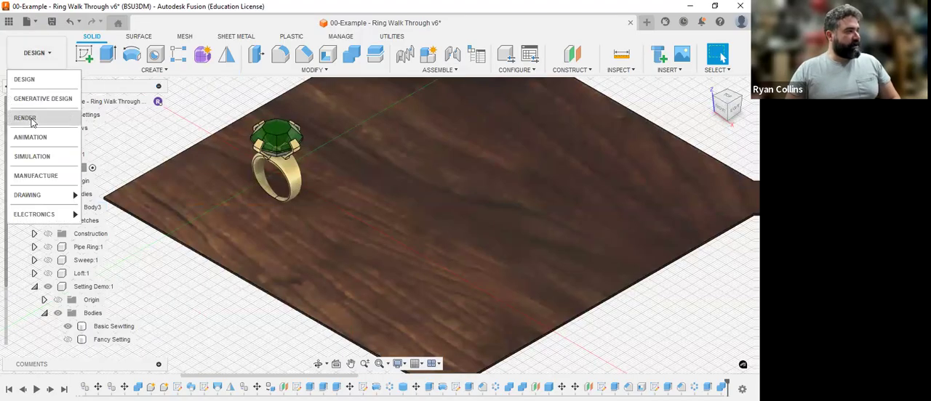
{"action": "left_click", "coordinate": [27, 118]}
{"action": "left_click", "coordinate": [422, 212]}
{"action": "middle_click_drag", "start_coordinate": [429, 214], "coordinate": [339, 235], "text": "shift"}
{"action": "scroll", "coordinate": [339, 234], "scroll_direction": "up", "scroll_amount": 4}
{"action": "middle_click_drag", "start_coordinate": [412, 241], "coordinate": [524, 228], "text": "shift"}
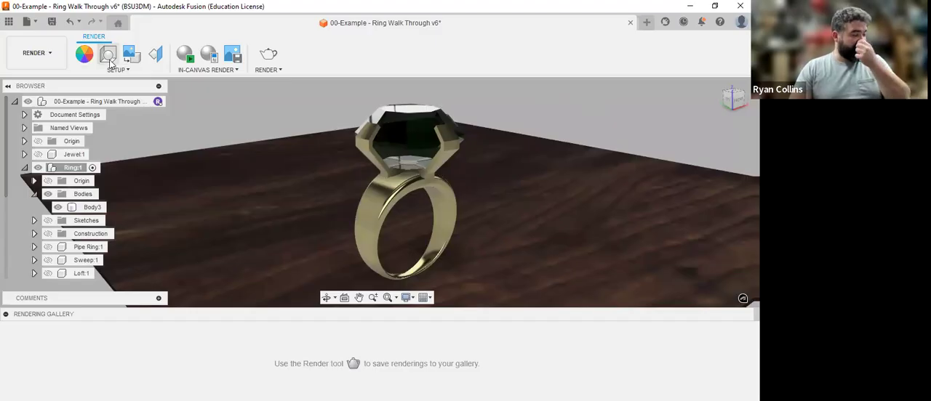
Step: Browse the Fusion Library of scene environments and download the Photobooth environment
{"action": "left_click", "coordinate": [109, 55]}
{"action": "left_click", "coordinate": [658, 140]}
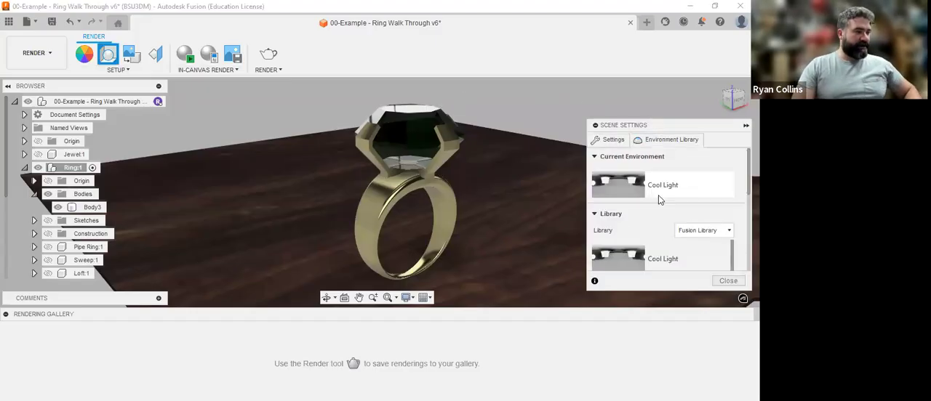
{"action": "scroll", "coordinate": [655, 251], "scroll_direction": "down", "scroll_amount": 4}
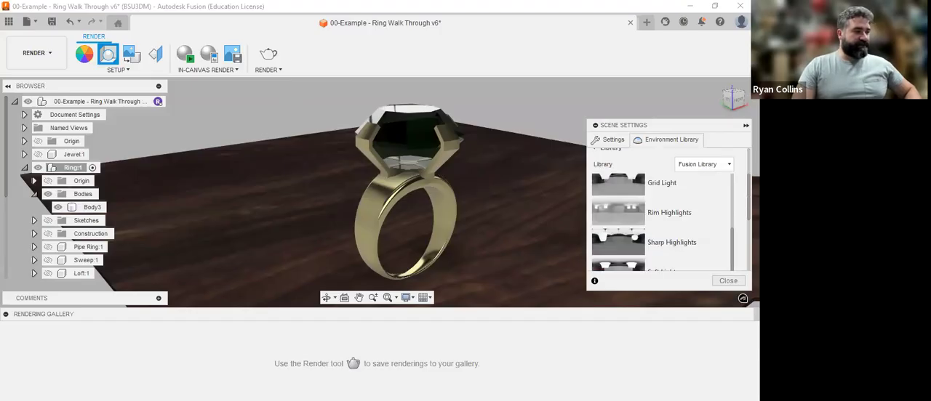
{"action": "scroll", "coordinate": [673, 156], "scroll_direction": "down", "scroll_amount": 1}
{"action": "left_click_drag", "start_coordinate": [667, 123], "coordinate": [654, 47]}
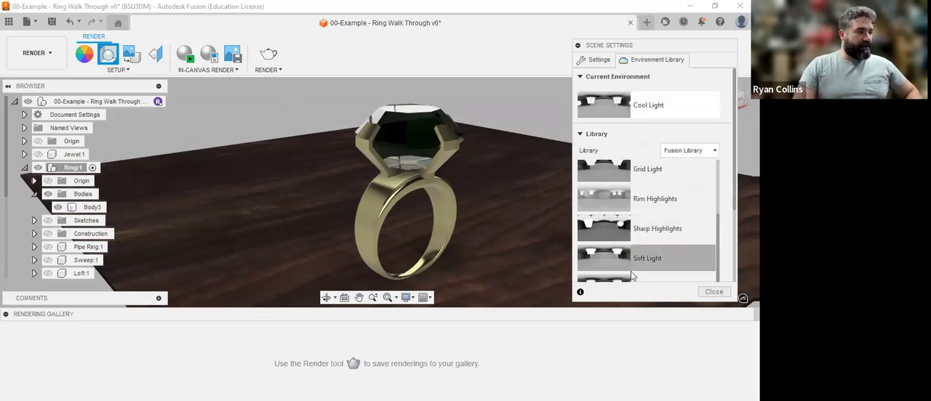
{"action": "scroll", "coordinate": [637, 238], "scroll_direction": "down", "scroll_amount": 2}
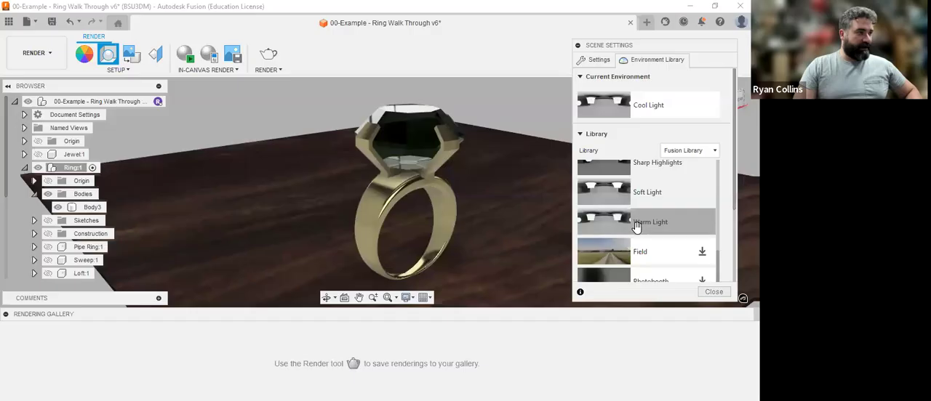
{"action": "scroll", "coordinate": [646, 225], "scroll_direction": "down", "scroll_amount": 2}
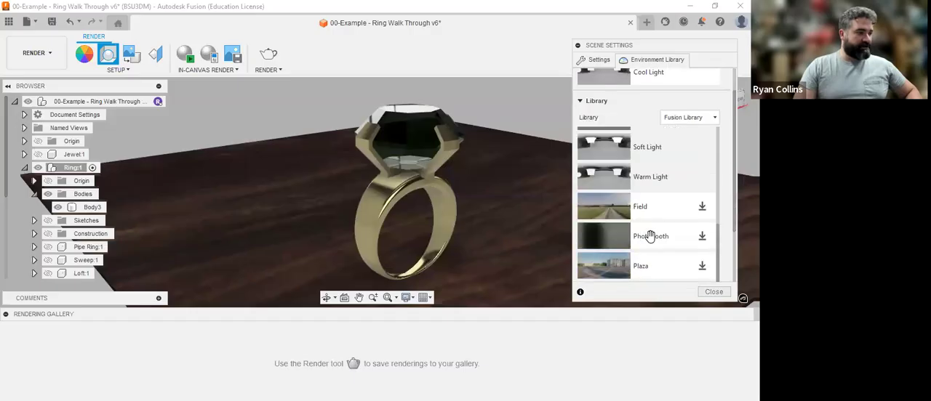
{"action": "scroll", "coordinate": [648, 235], "scroll_direction": "up", "scroll_amount": 3}
{"action": "scroll", "coordinate": [640, 225], "scroll_direction": "down", "scroll_amount": 3}
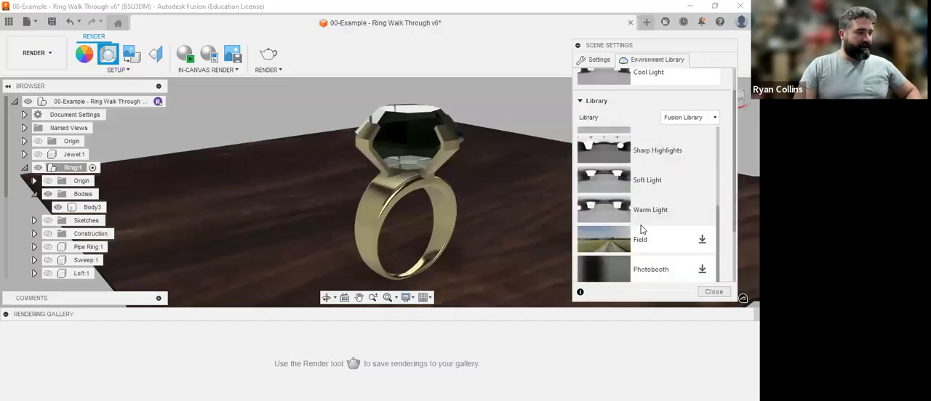
{"action": "left_click", "coordinate": [713, 238]}
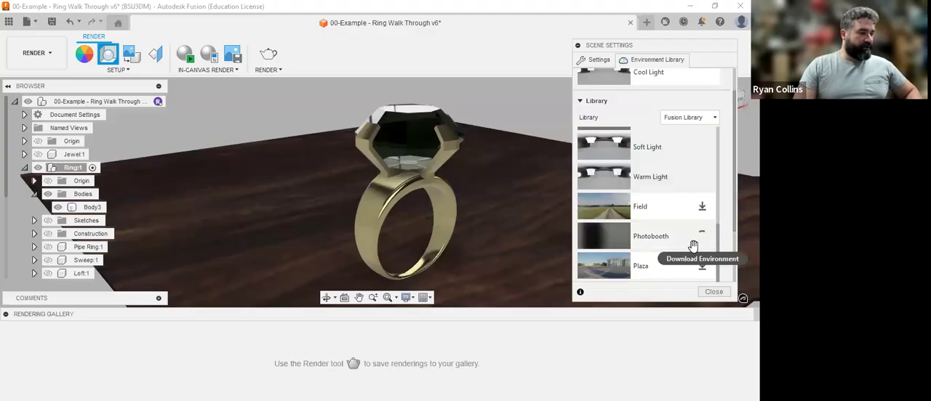